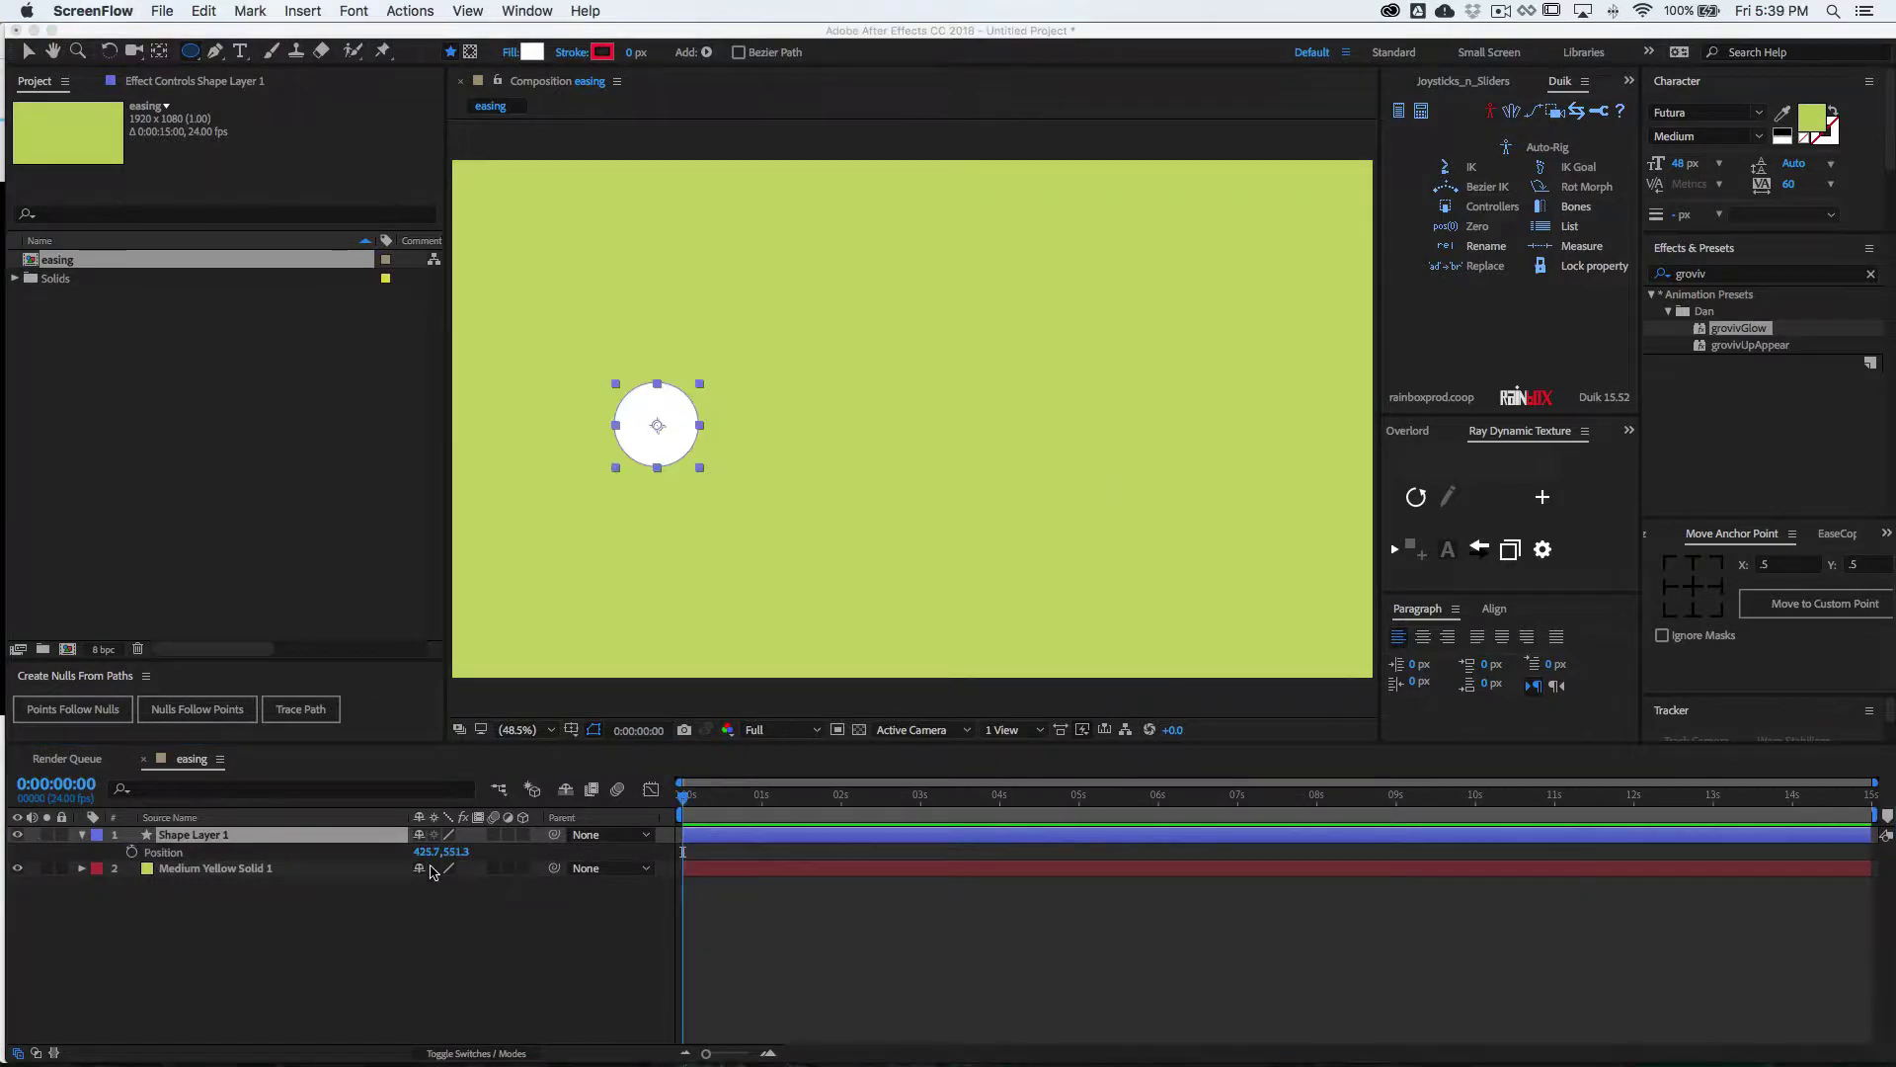
- Use Separate Dimensions to split the circle's Position into X Position and Y Position
{"action": "left_click", "coordinate": [167, 856]}
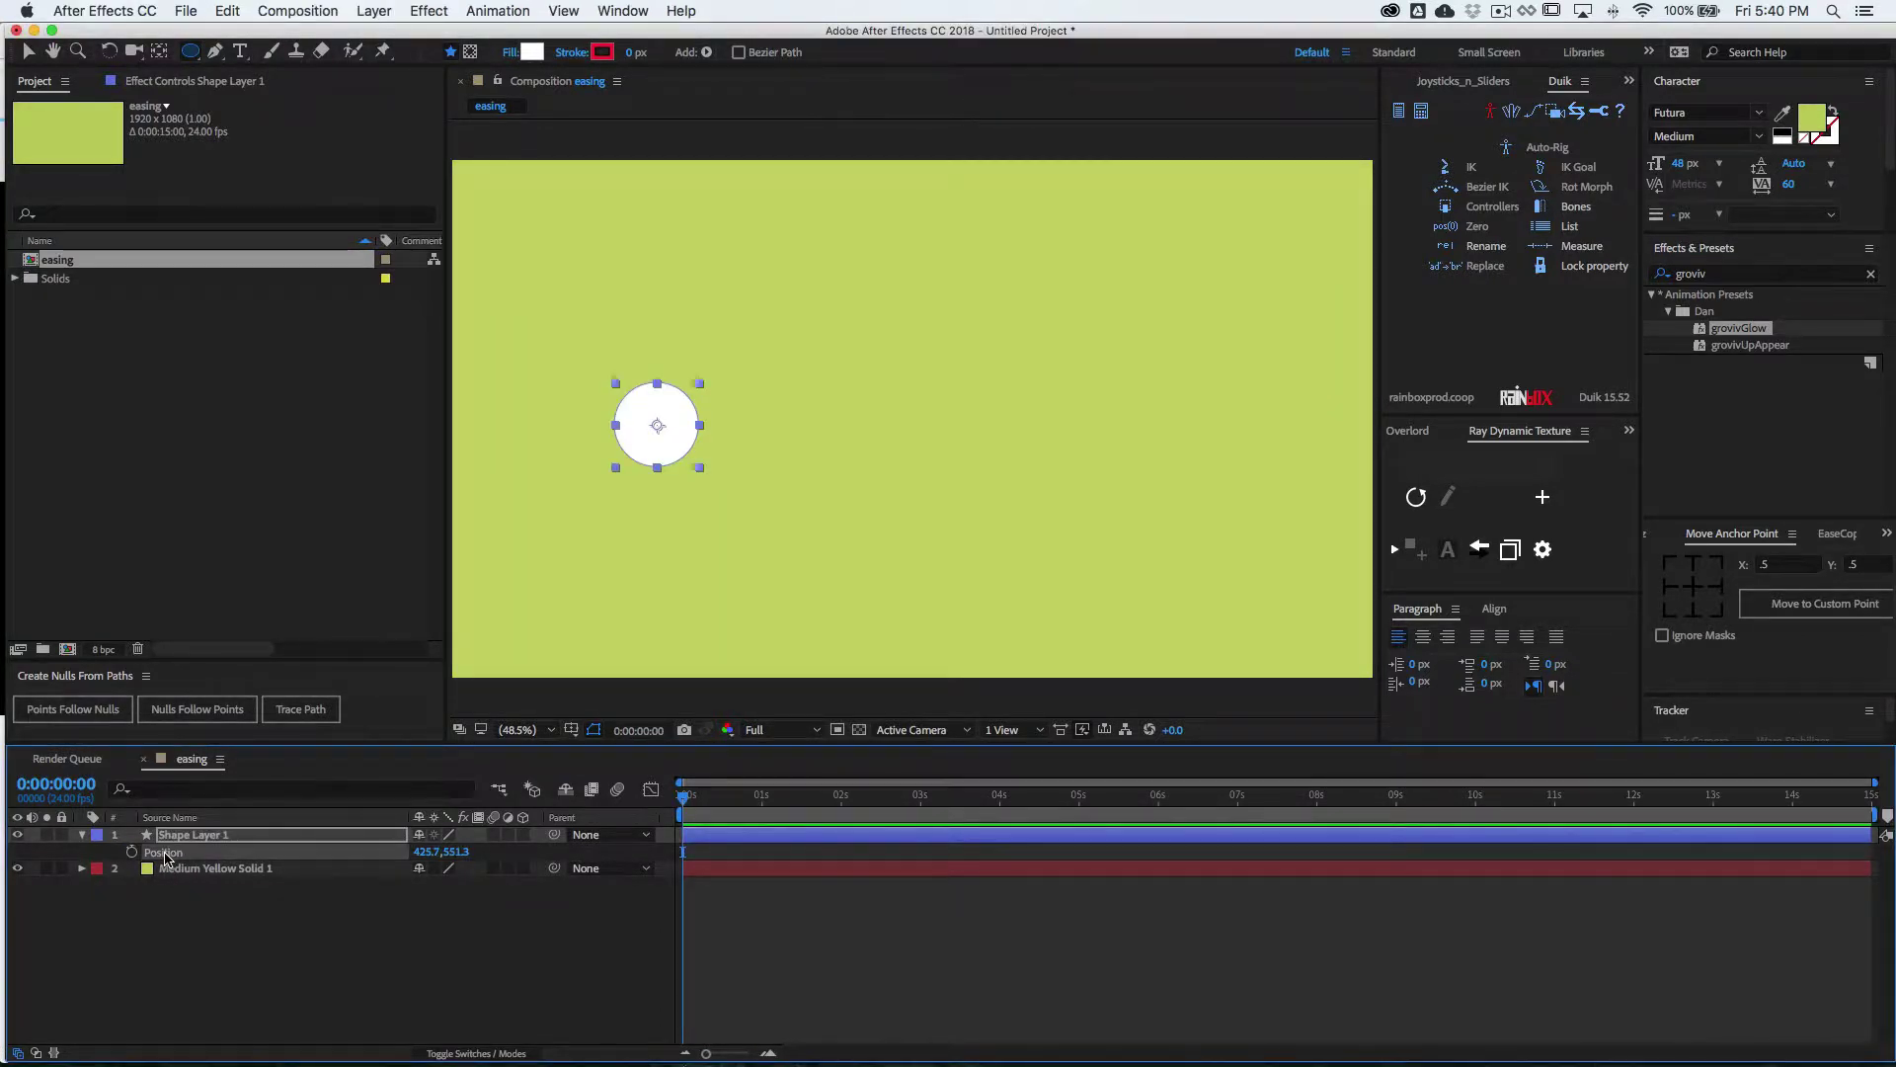
{"action": "right_click", "coordinate": [166, 856]}
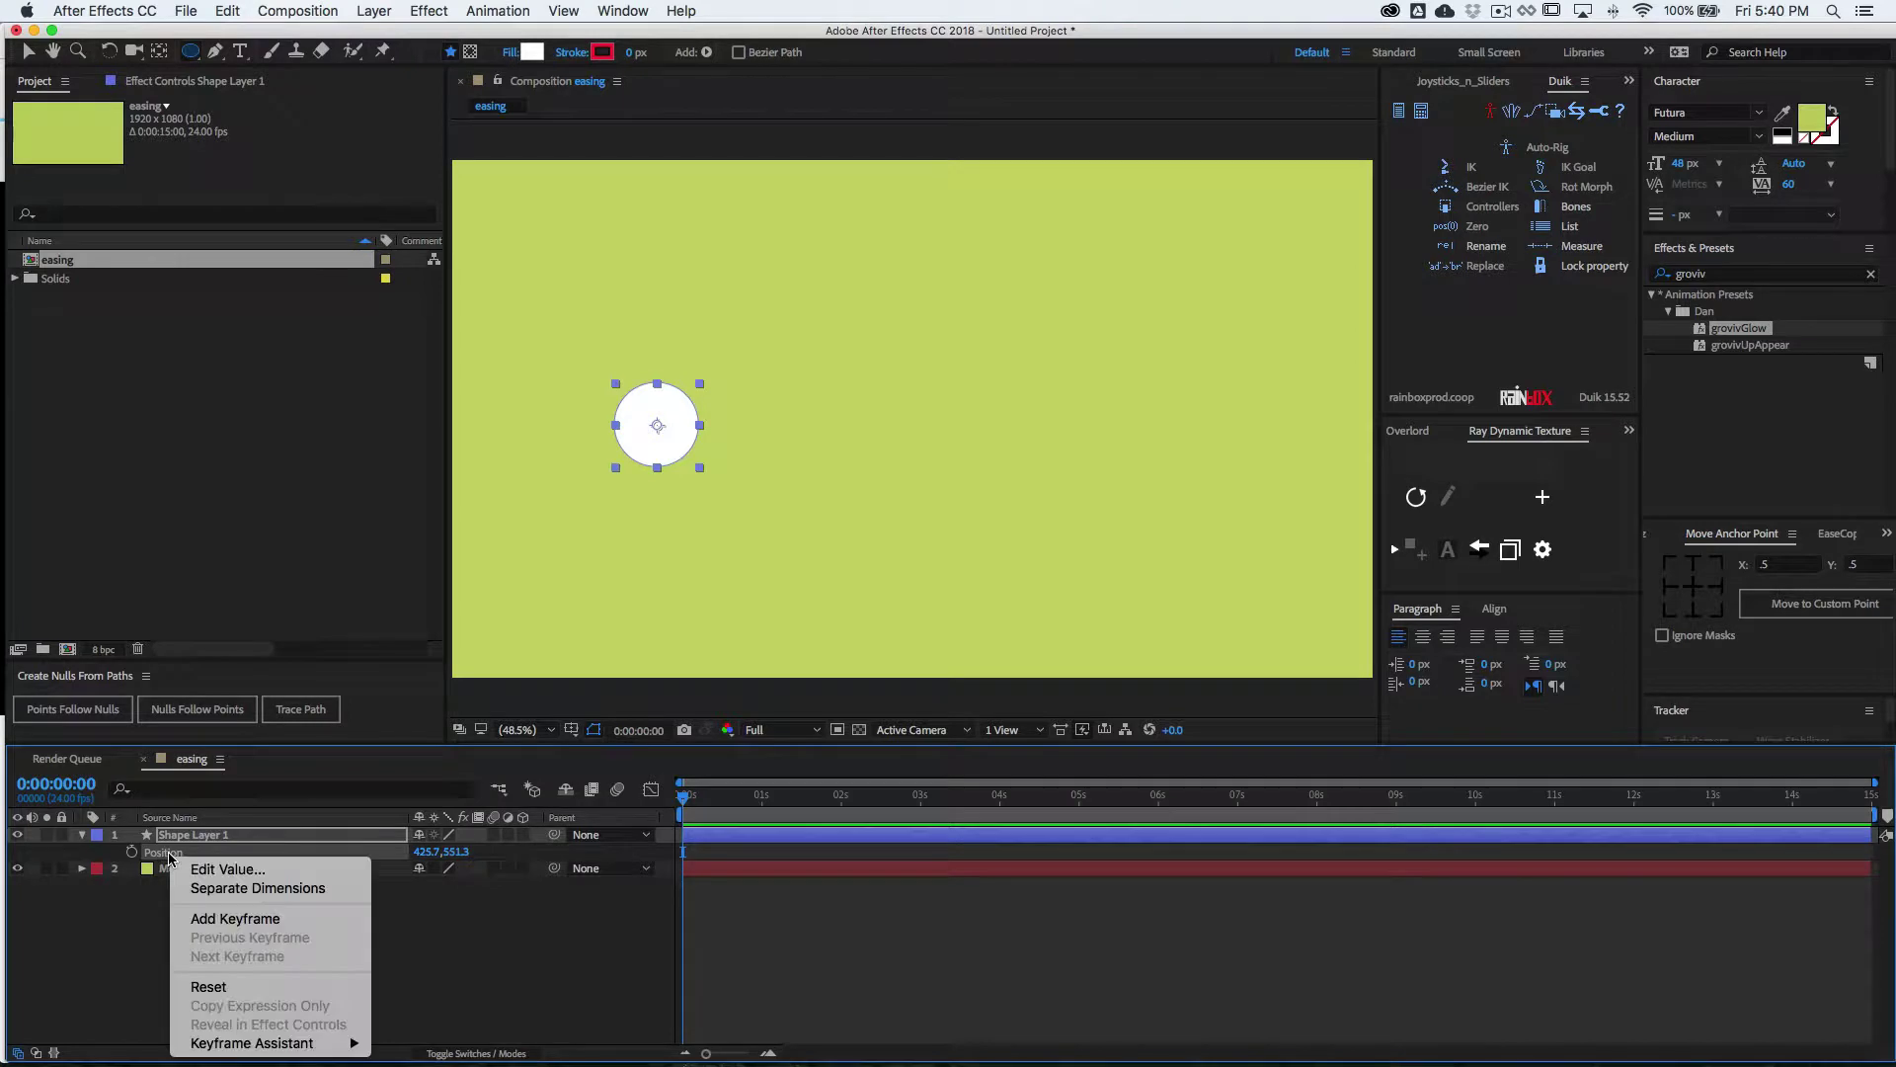
{"action": "left_click", "coordinate": [243, 891]}
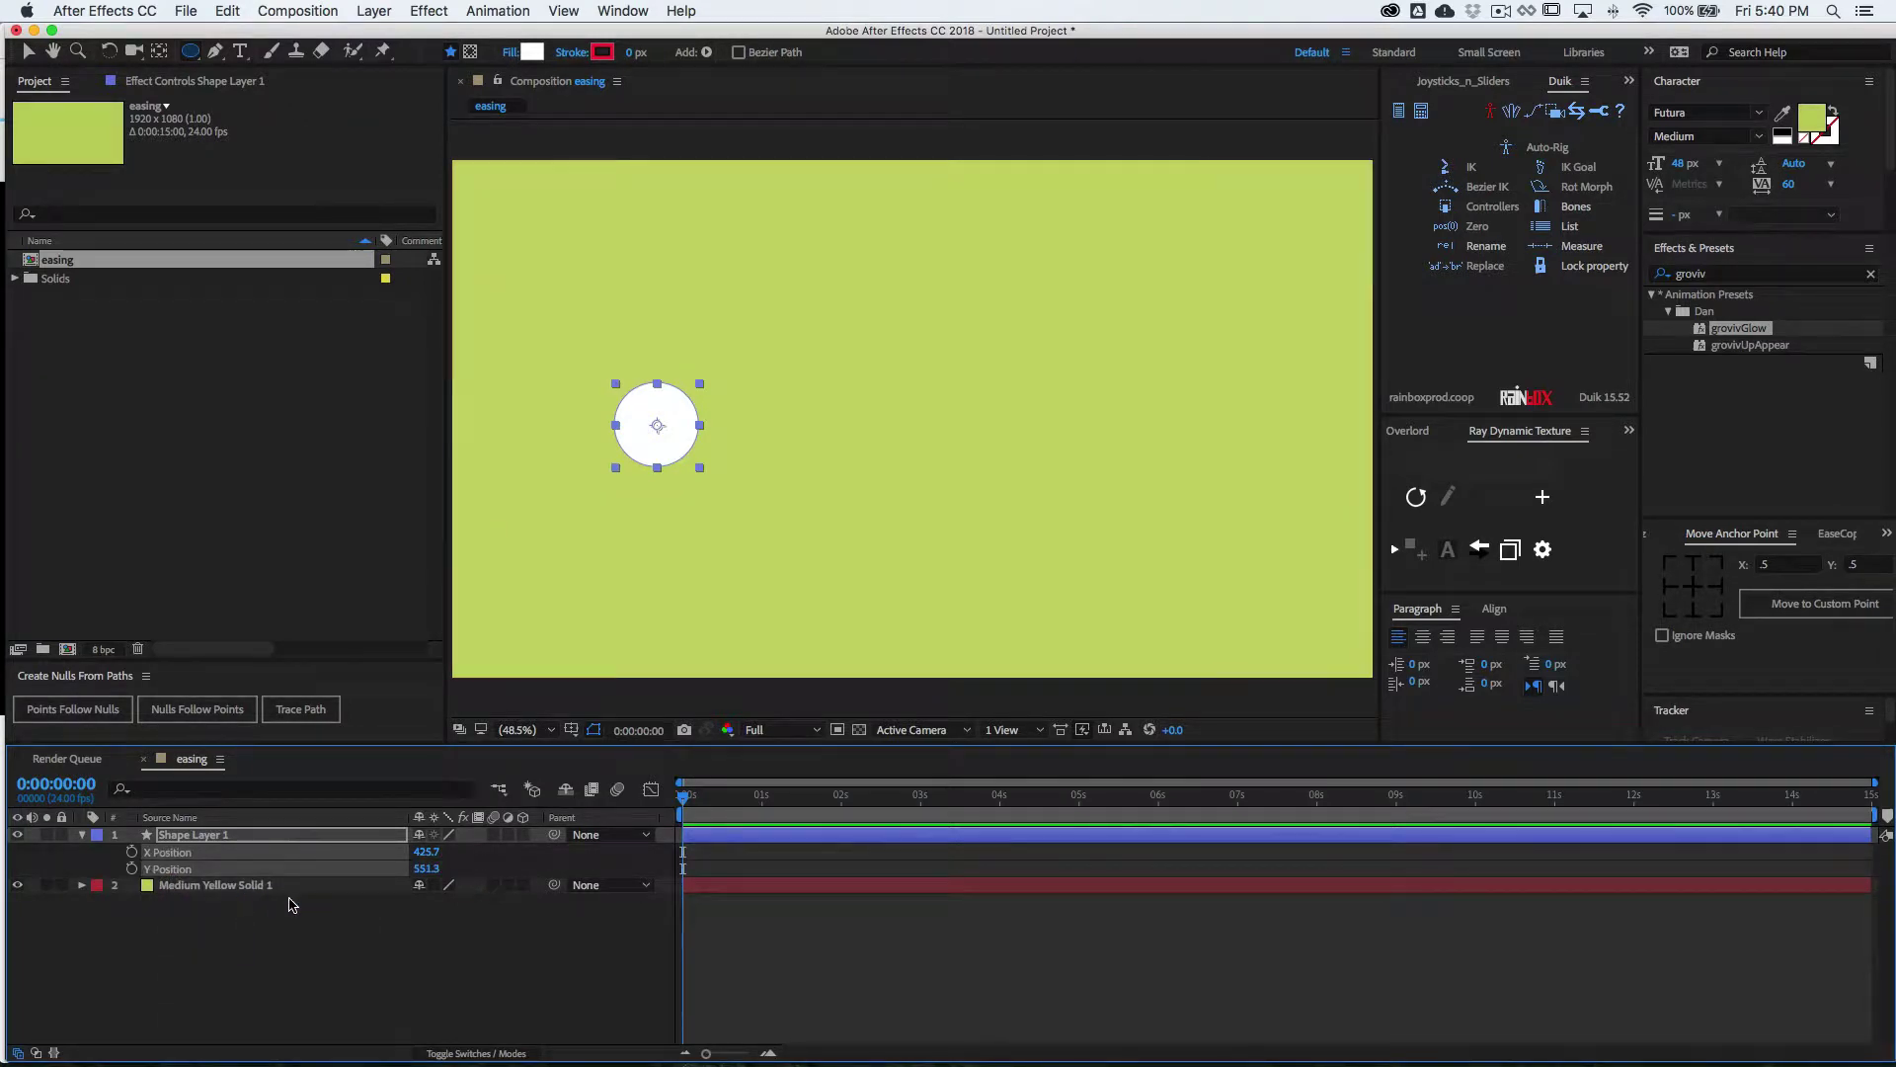
- Keyframe X Position at time zero, then drag the circle to the right side about one second later
{"action": "left_click", "coordinate": [130, 856]}
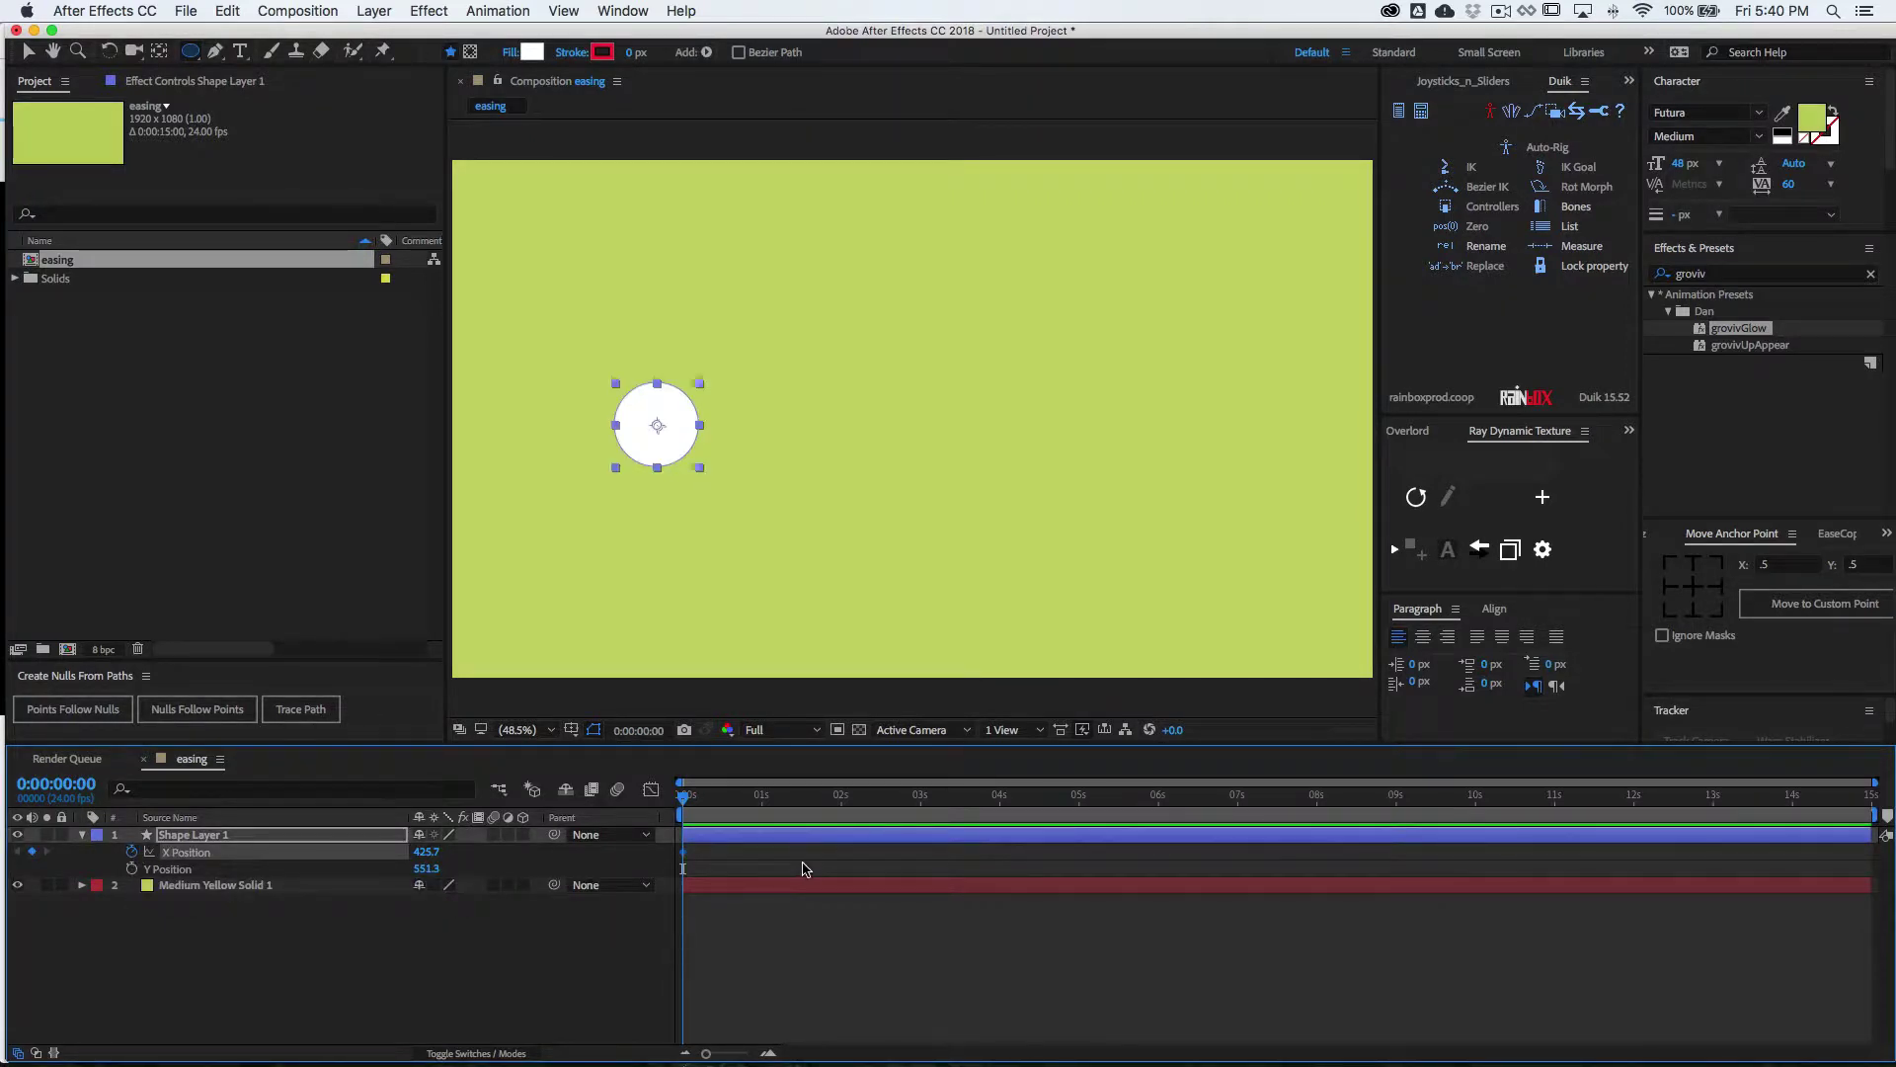
{"action": "key", "text": "shift+super+Right"}
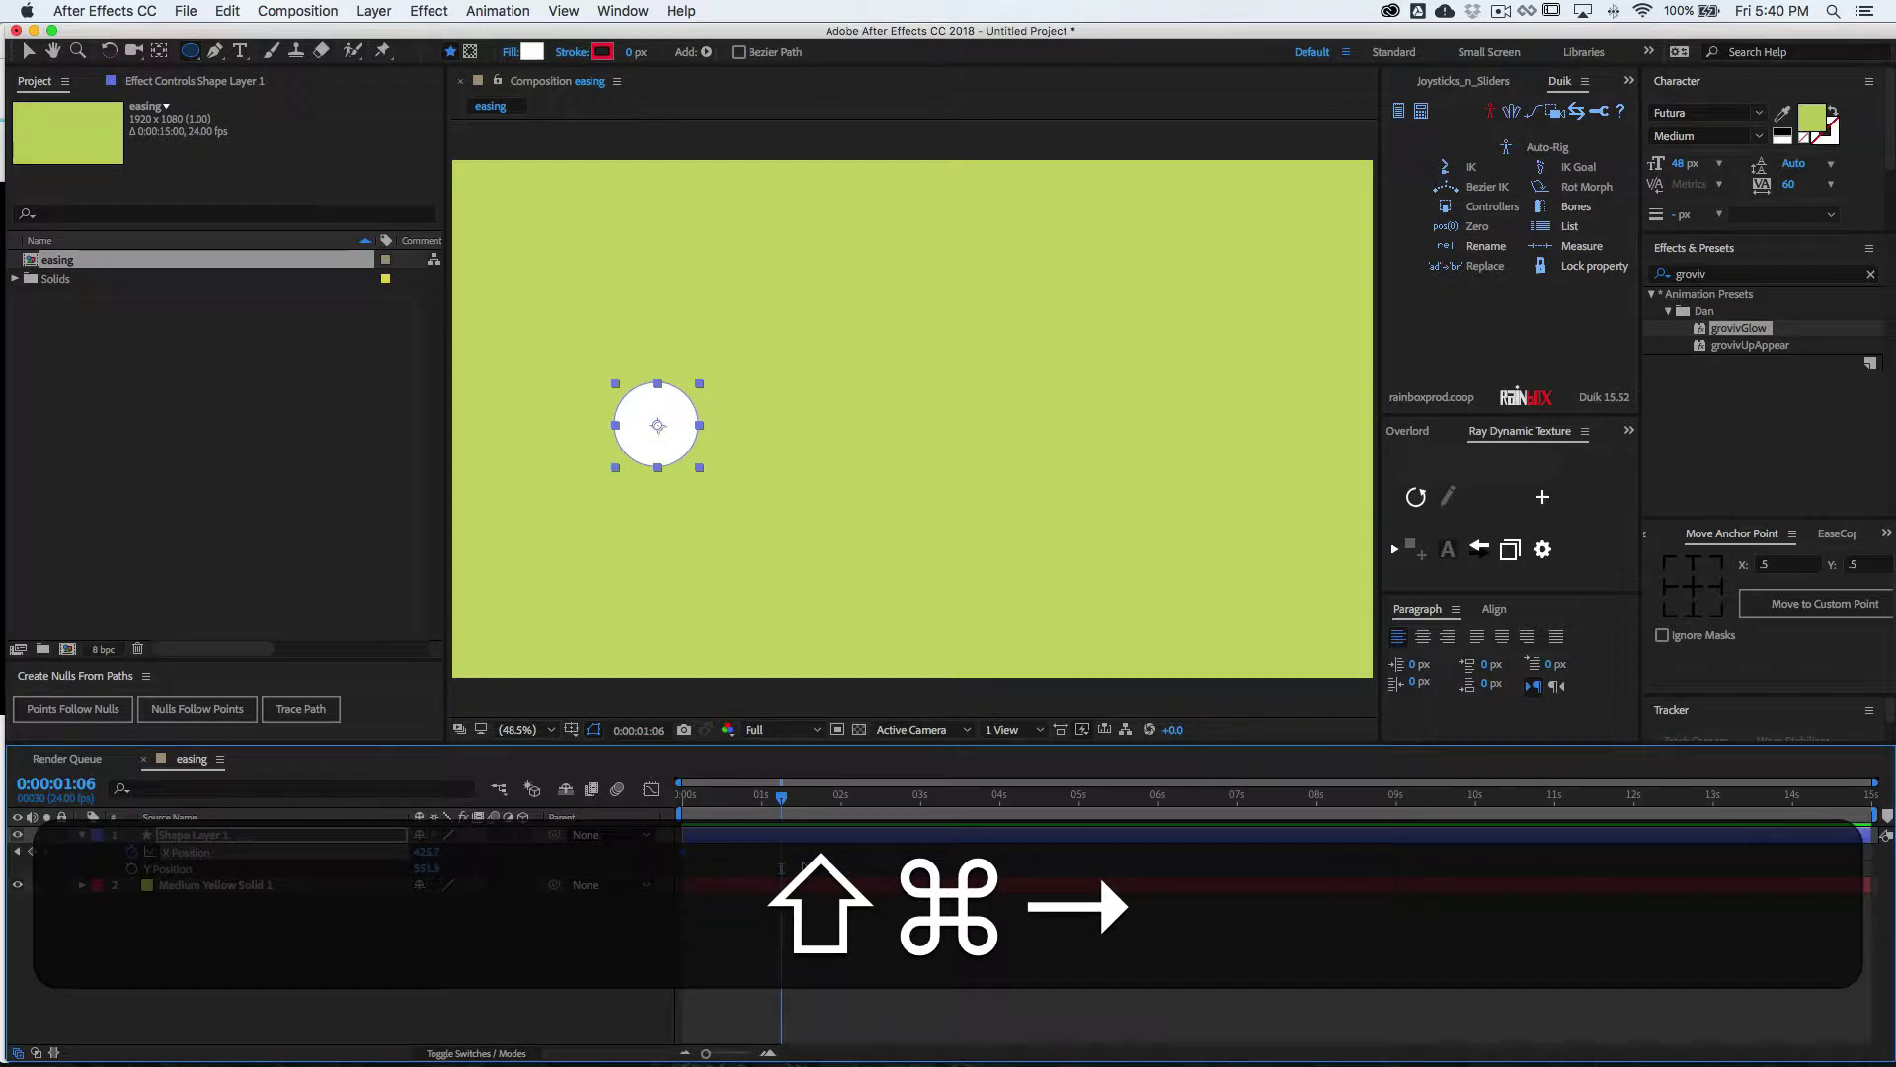
{"action": "left_click_drag", "start_coordinate": [429, 852], "coordinate": [548, 853]}
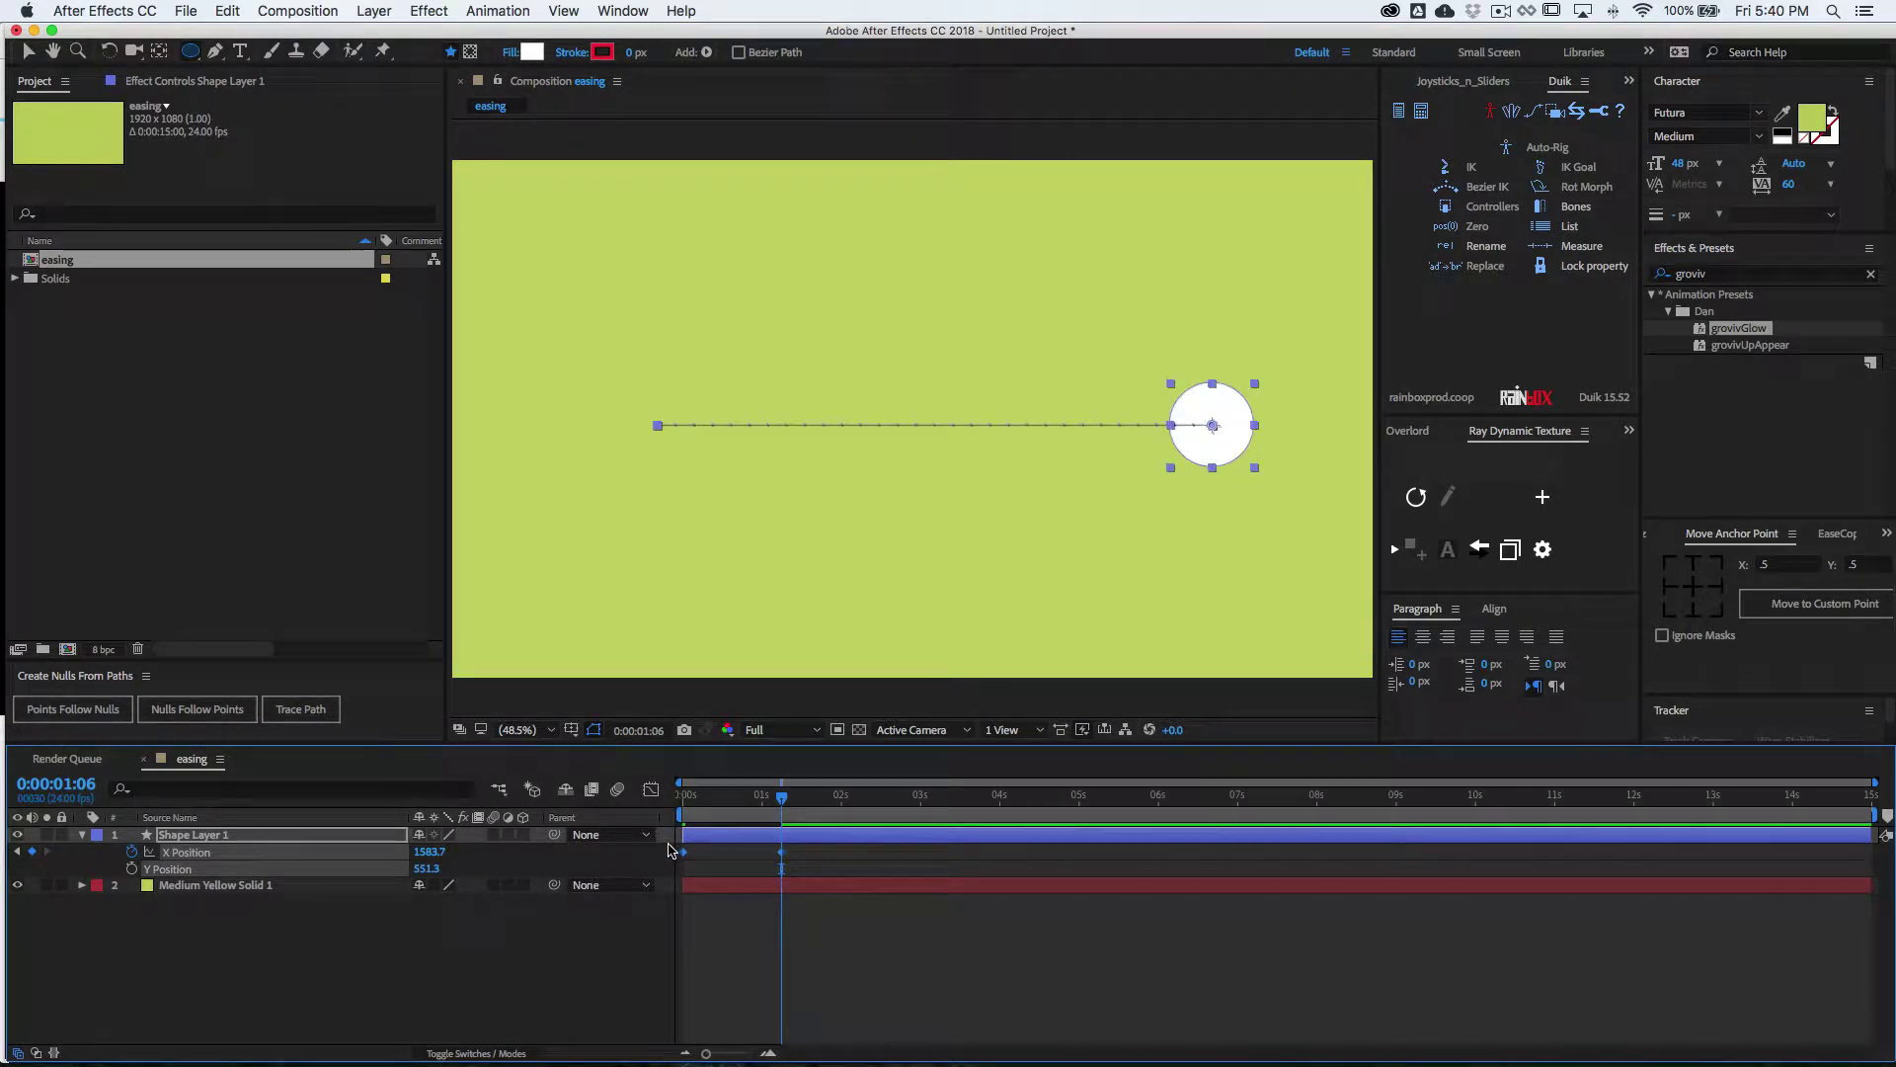
- Apply Easy Ease (F9) to the X Position keyframes and preview the eased slide
{"action": "right_click", "coordinate": [684, 857]}
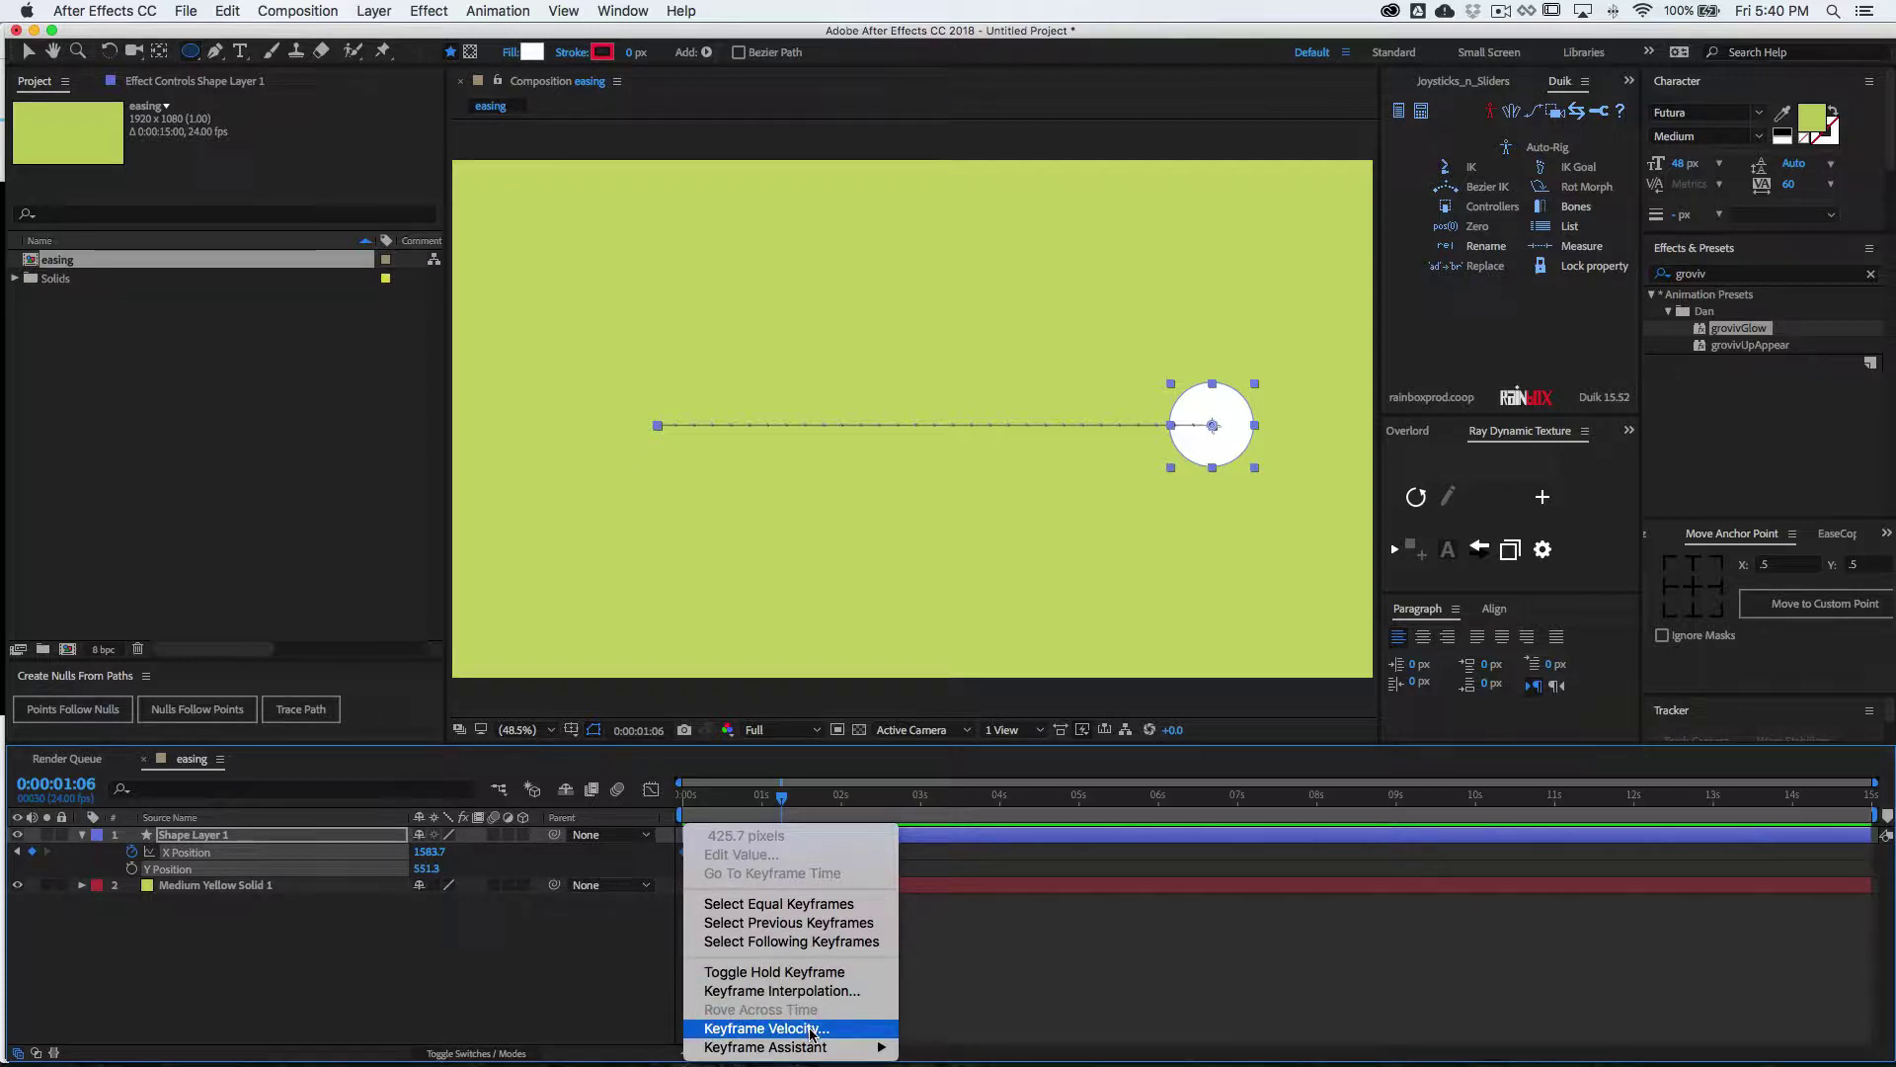
{"action": "left_click", "coordinate": [645, 948]}
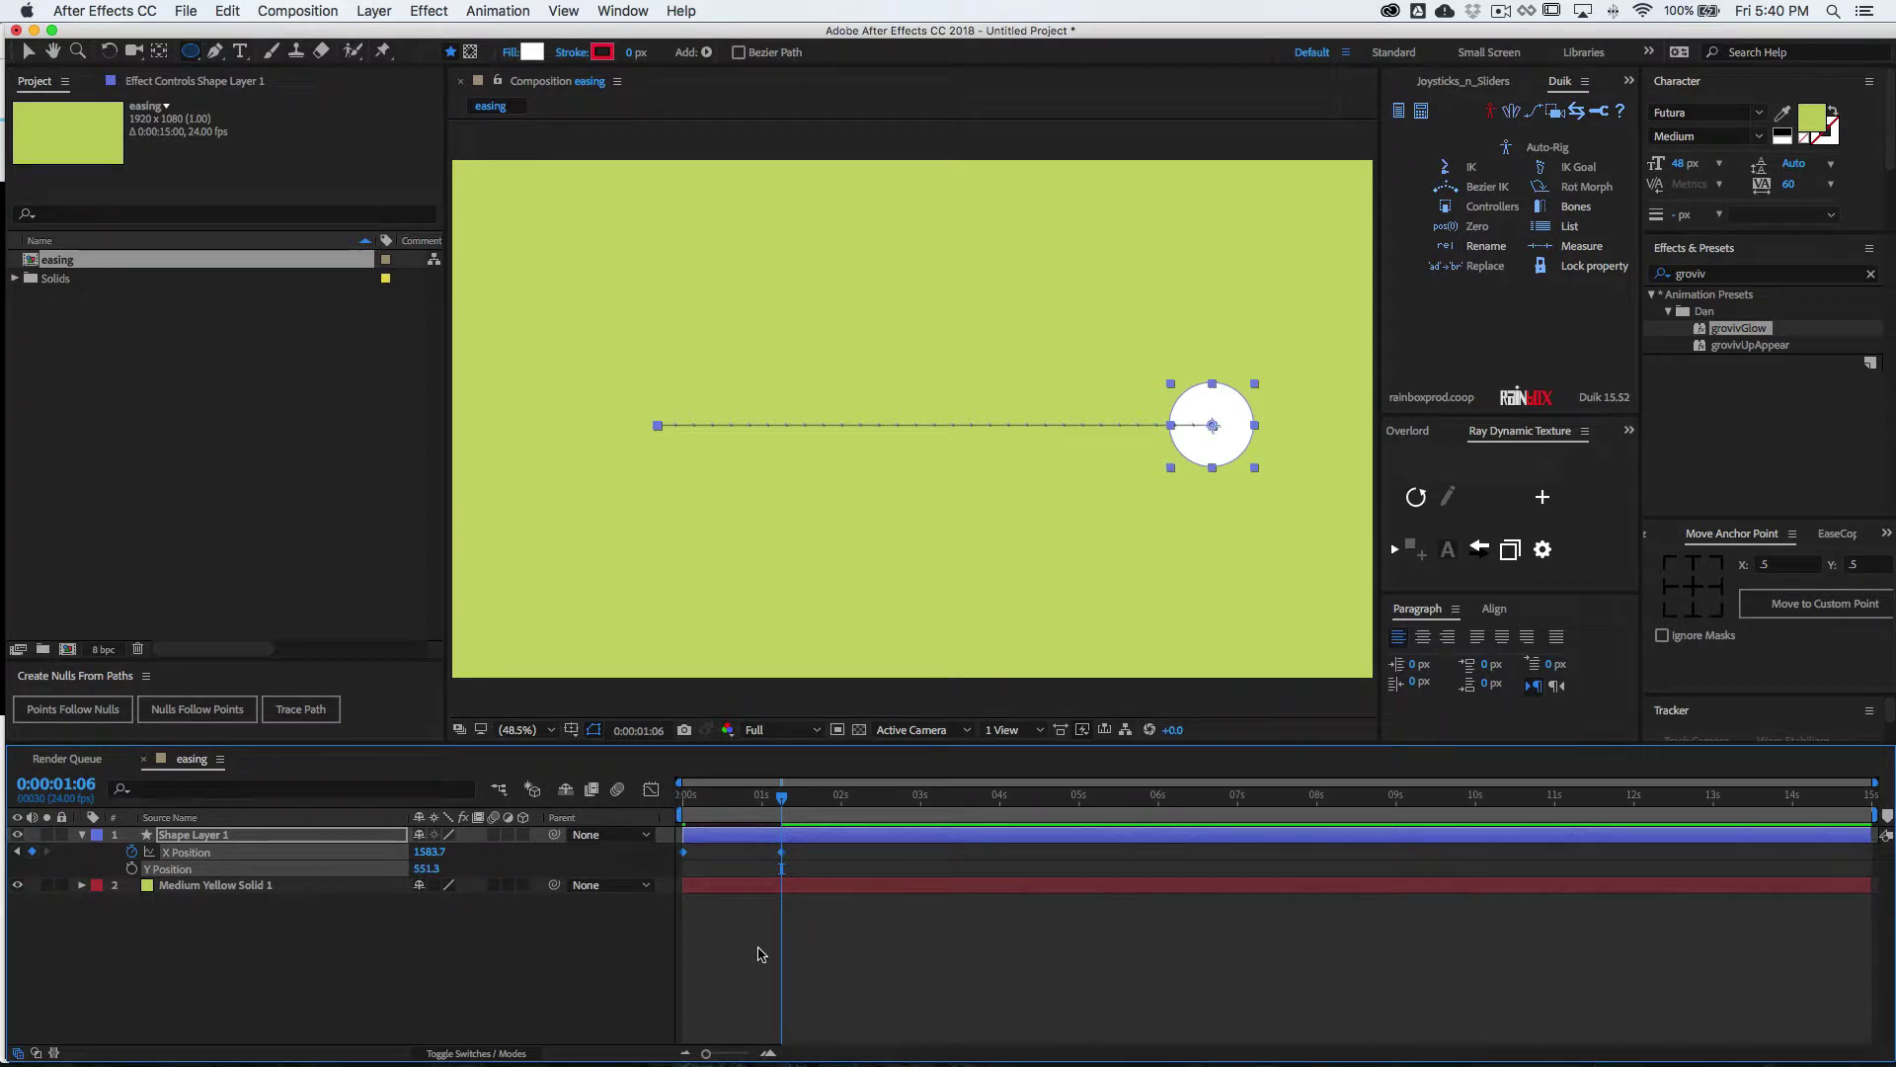
{"action": "key", "text": "F9"}
{"action": "key", "text": "ctrl+0"}
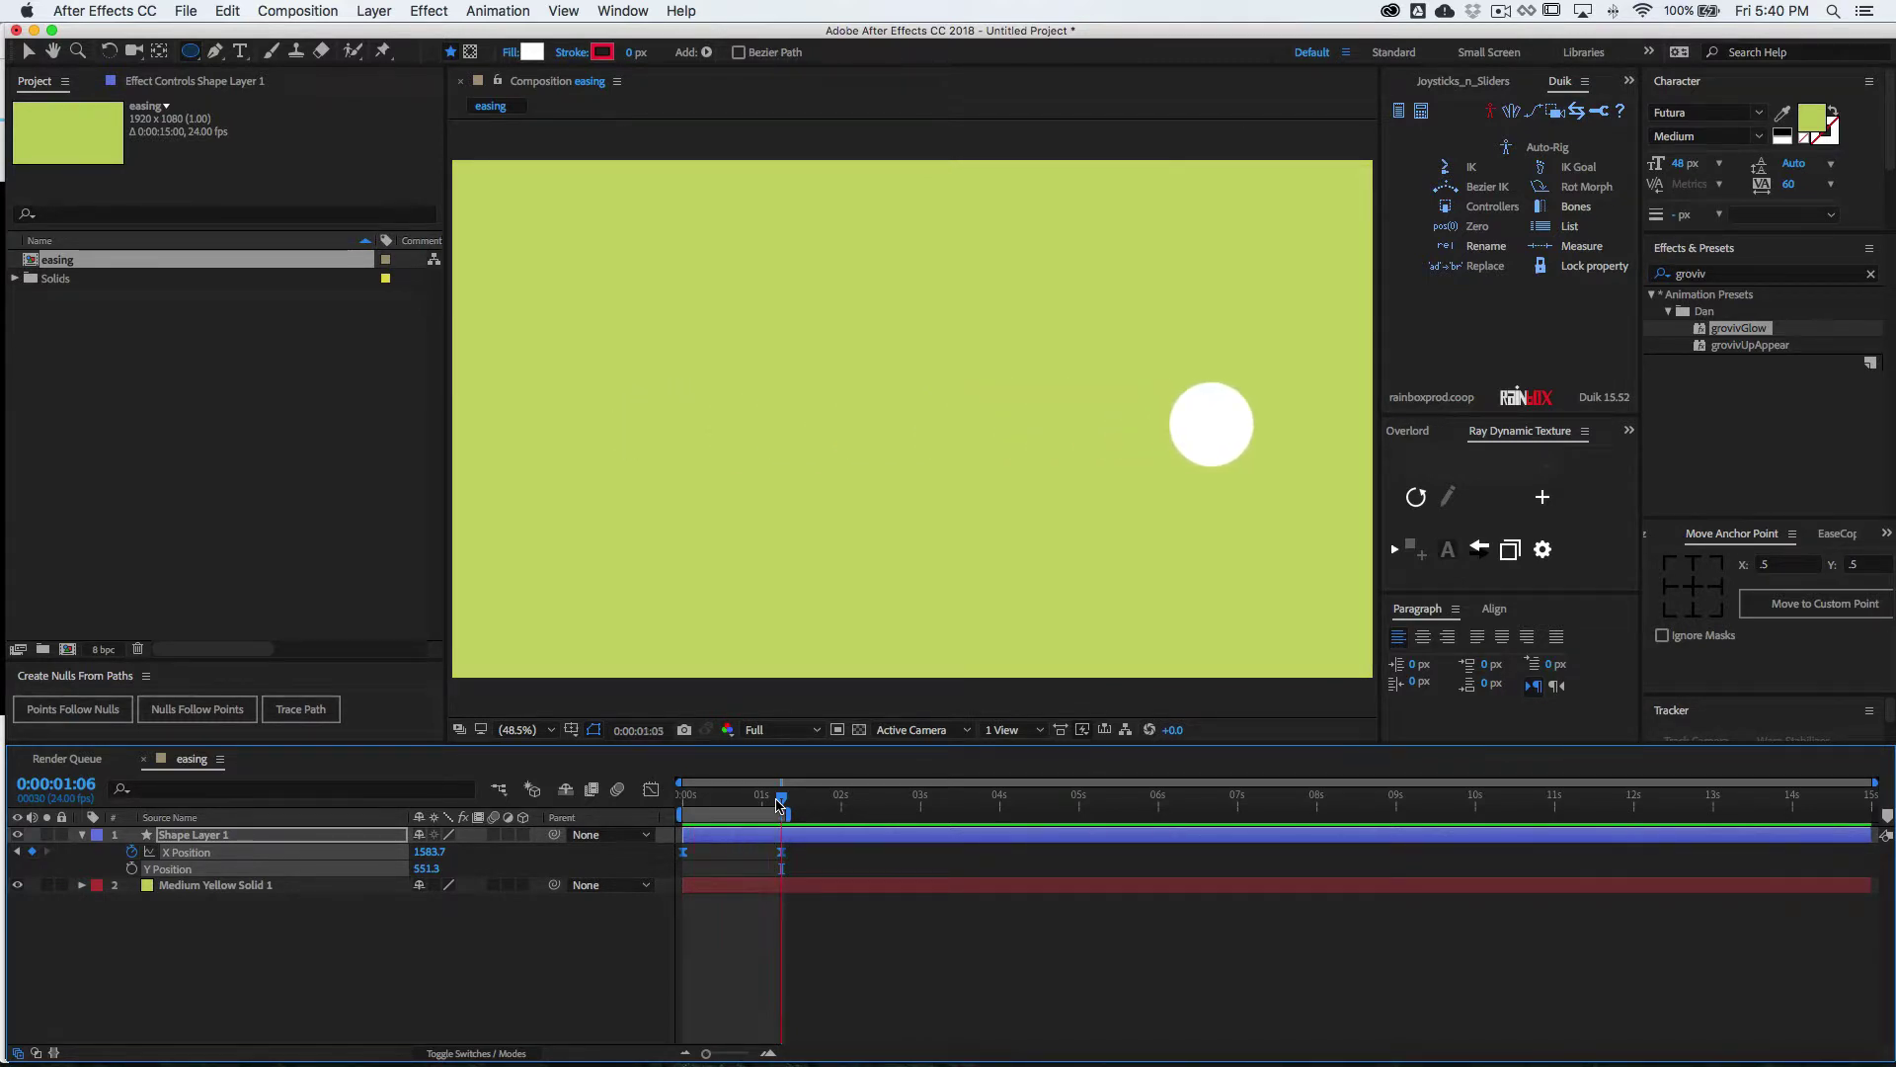
{"action": "key", "text": "space"}
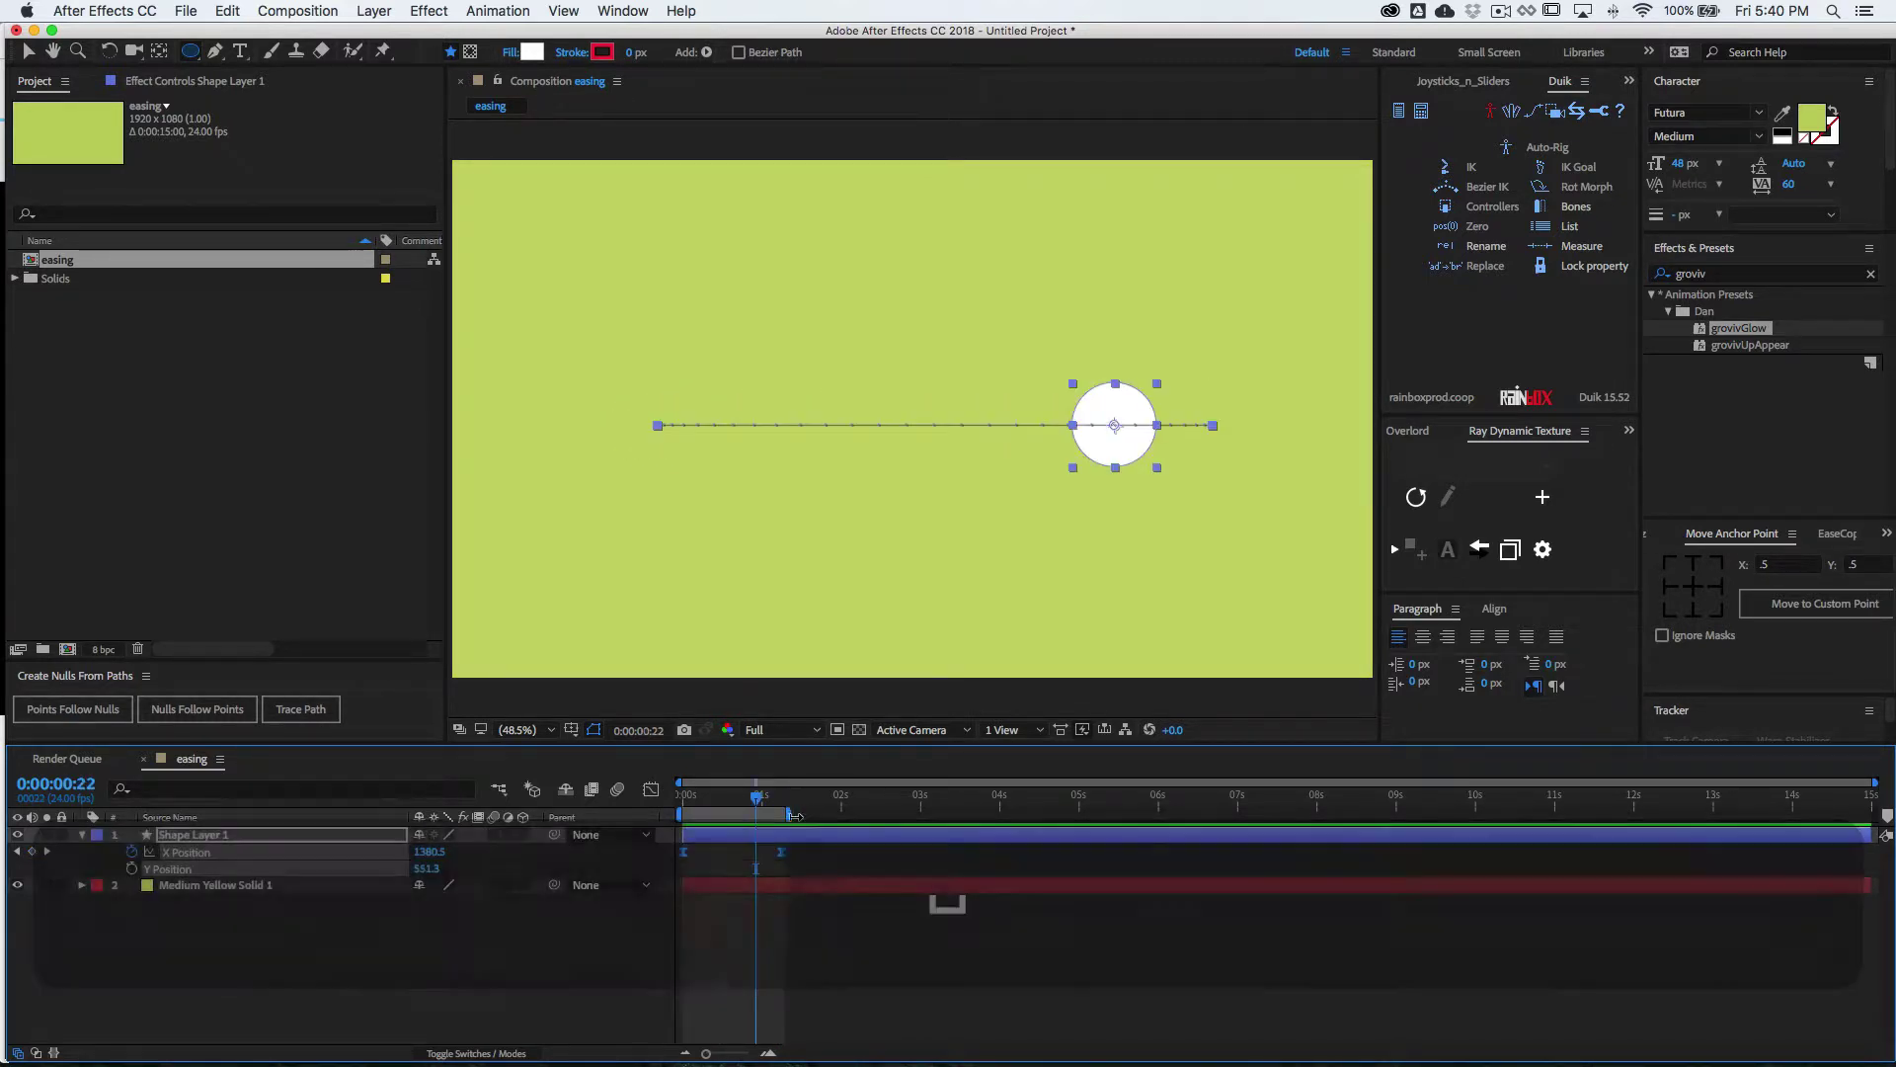
- In the Graph Editor, add an X Position keyframe at 1:00 and stretch its ease handle outward
{"action": "left_click", "coordinate": [653, 793]}
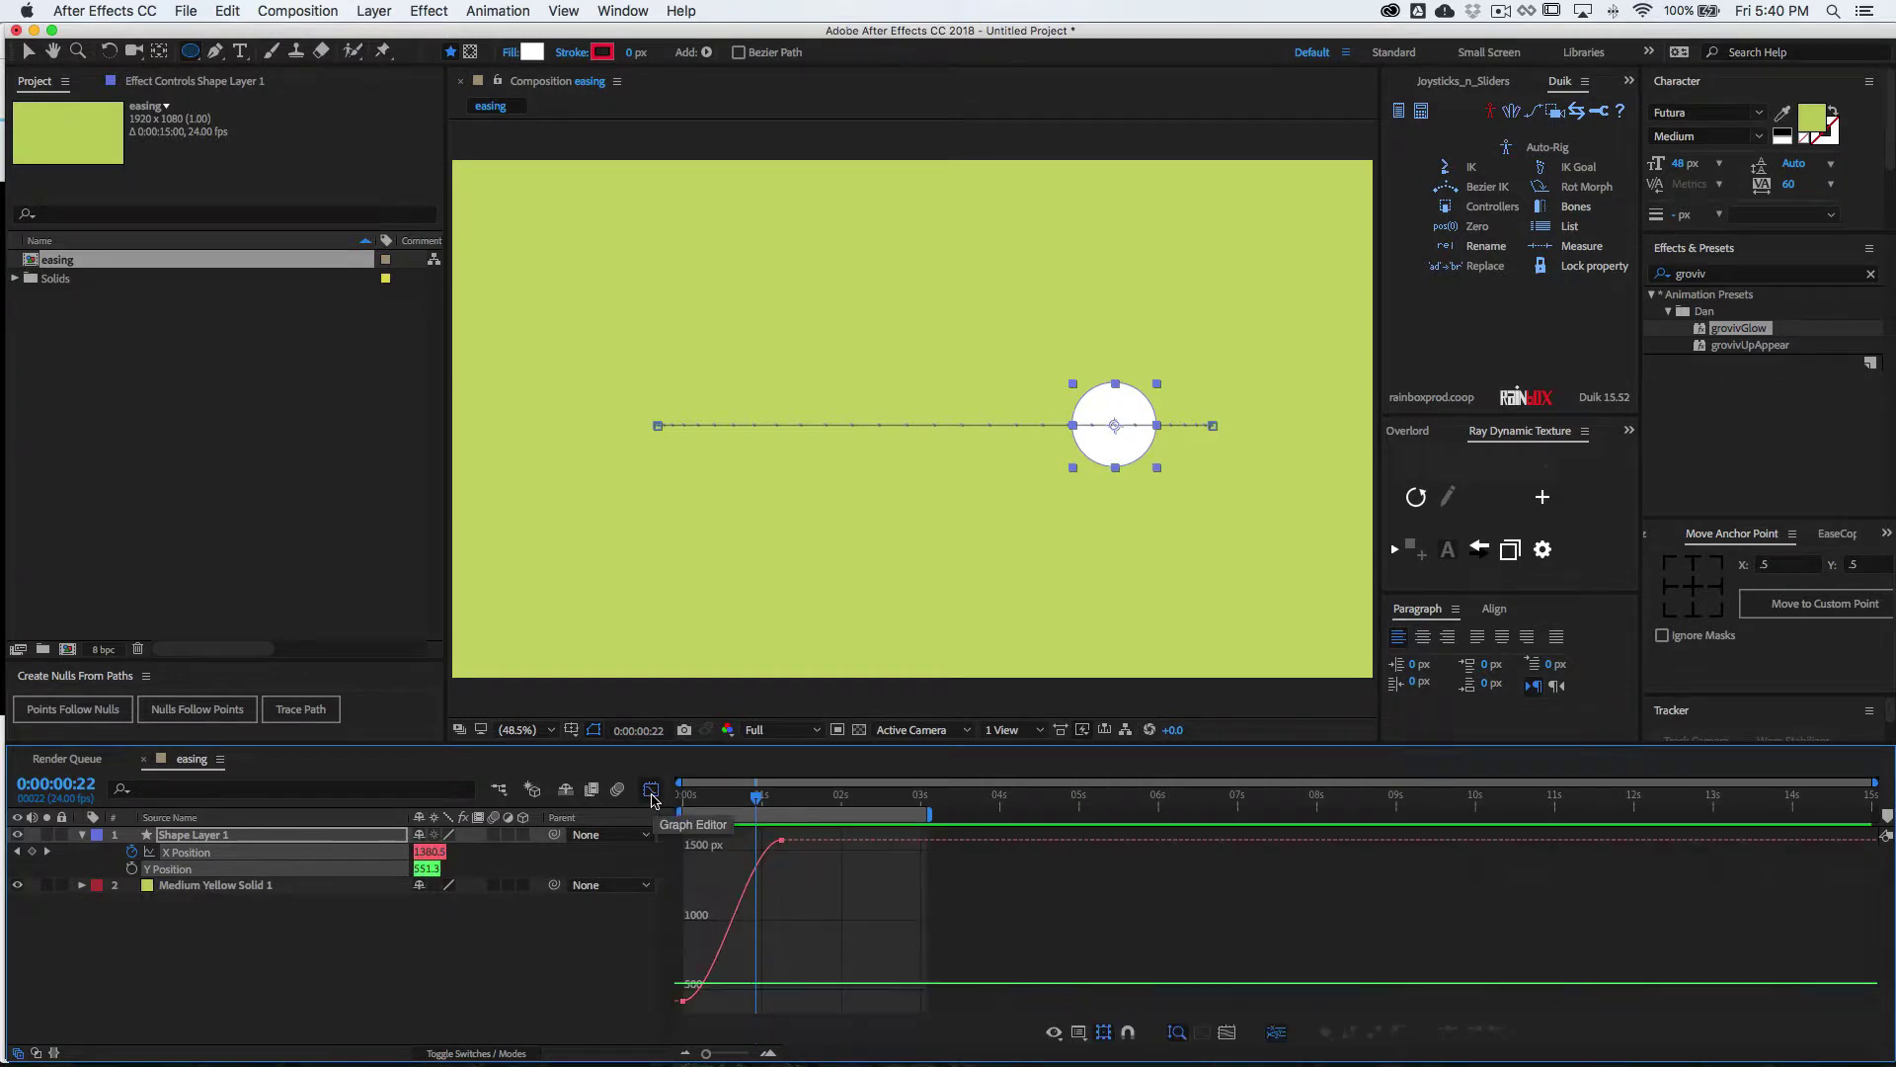
{"action": "left_click", "coordinate": [277, 860]}
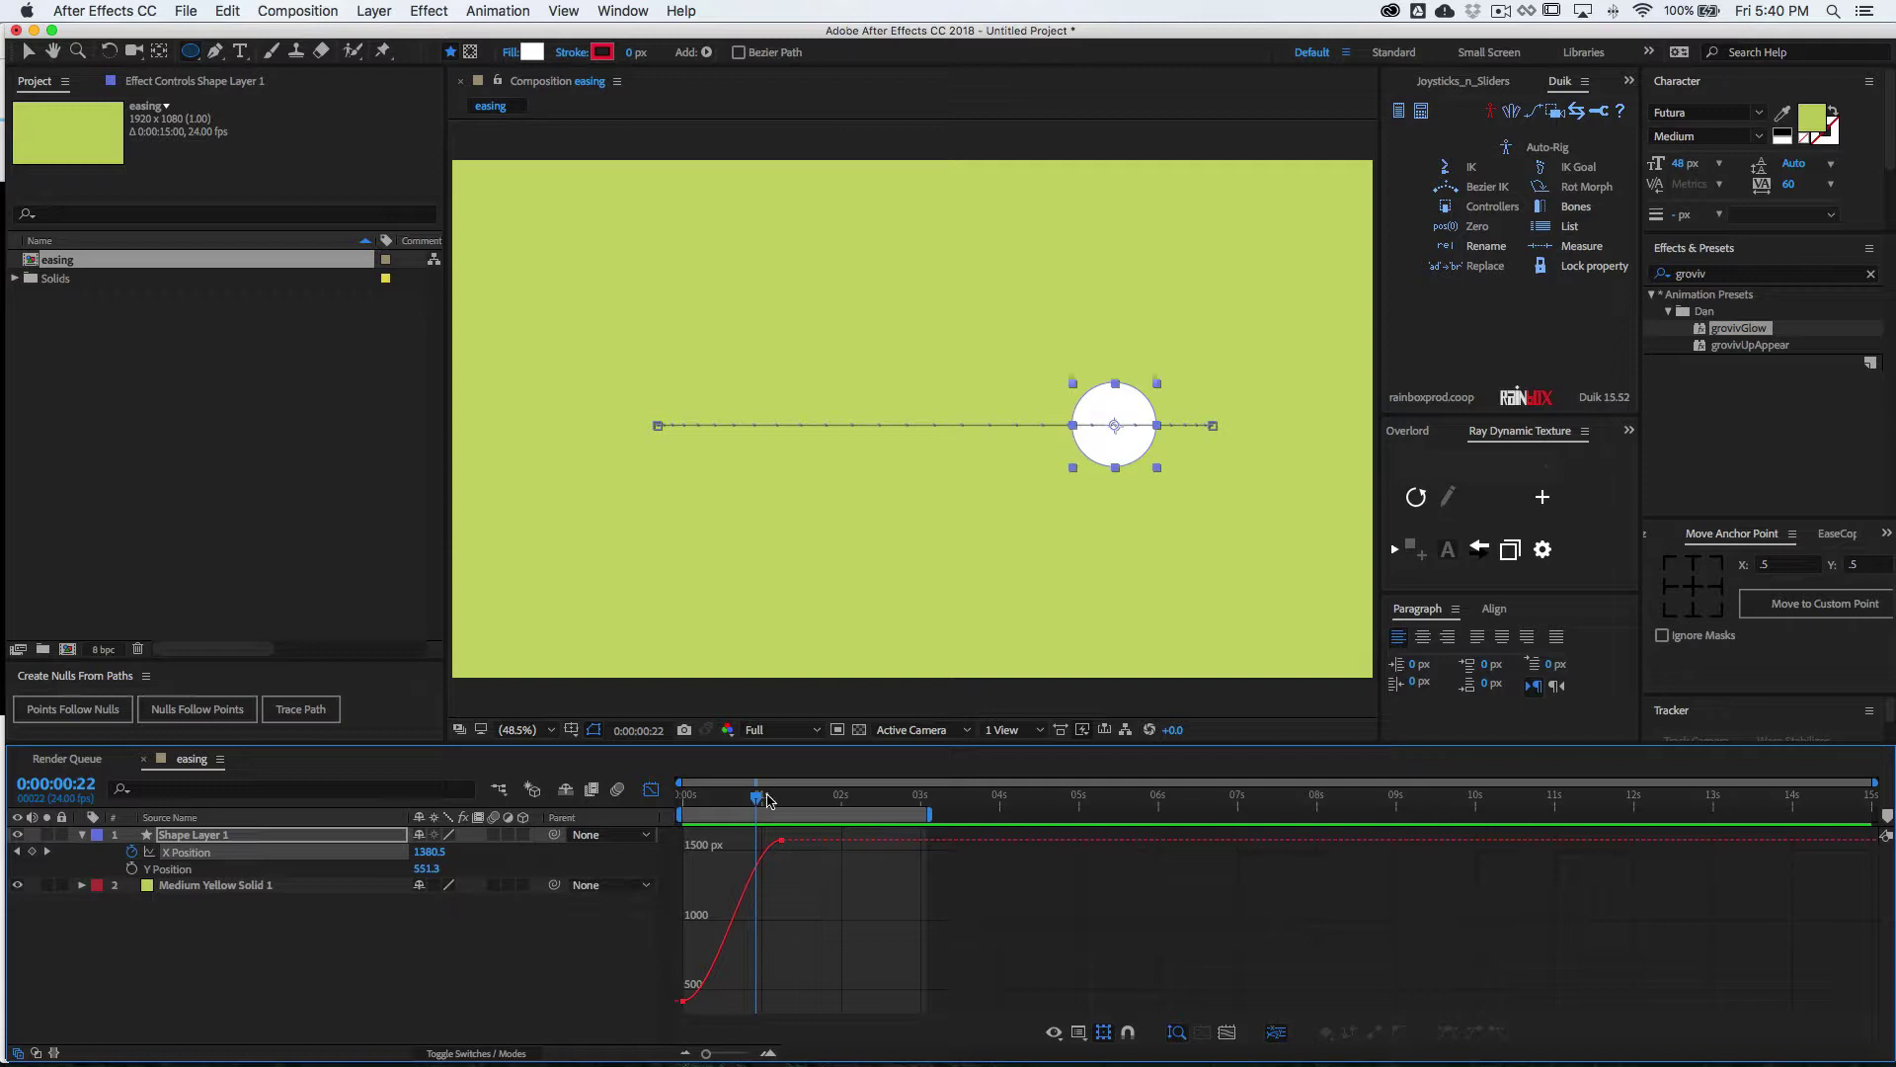
{"action": "left_click_drag", "start_coordinate": [758, 801], "coordinate": [762, 800]}
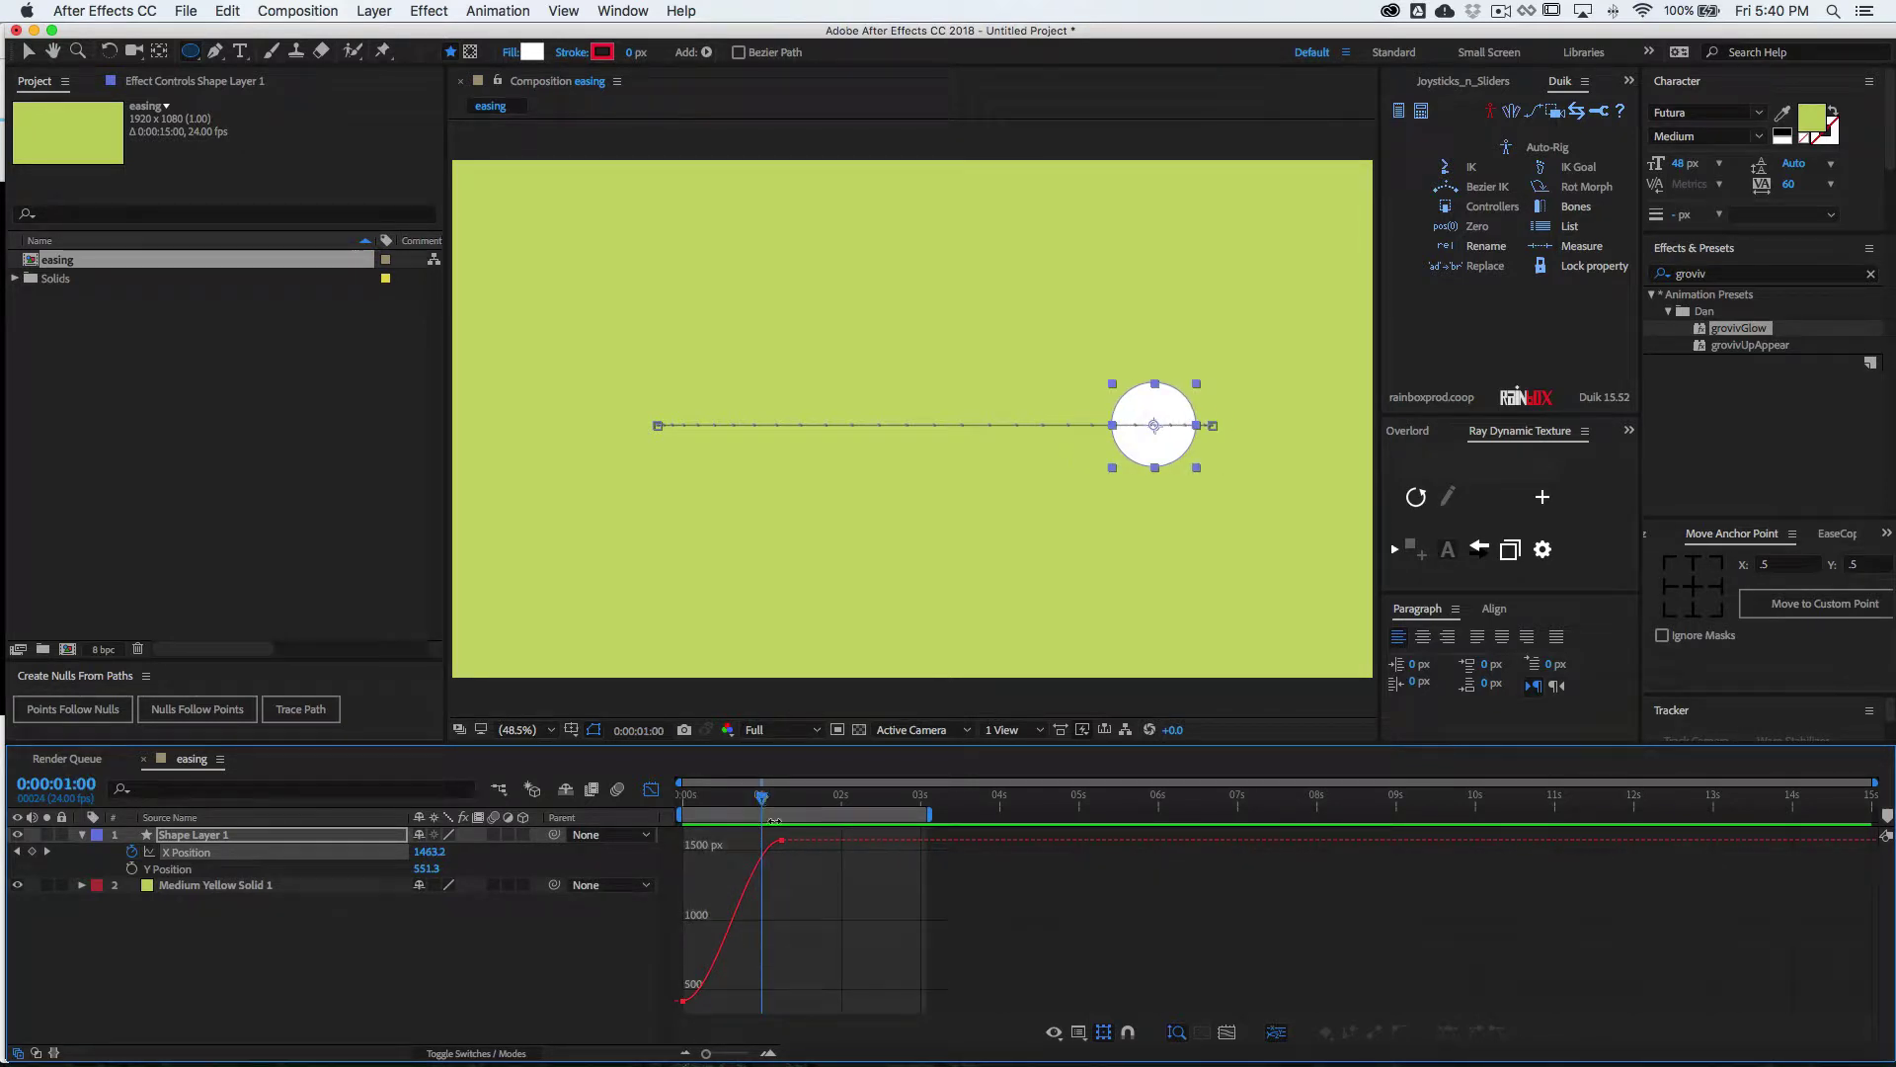
{"action": "key", "text": "super"}
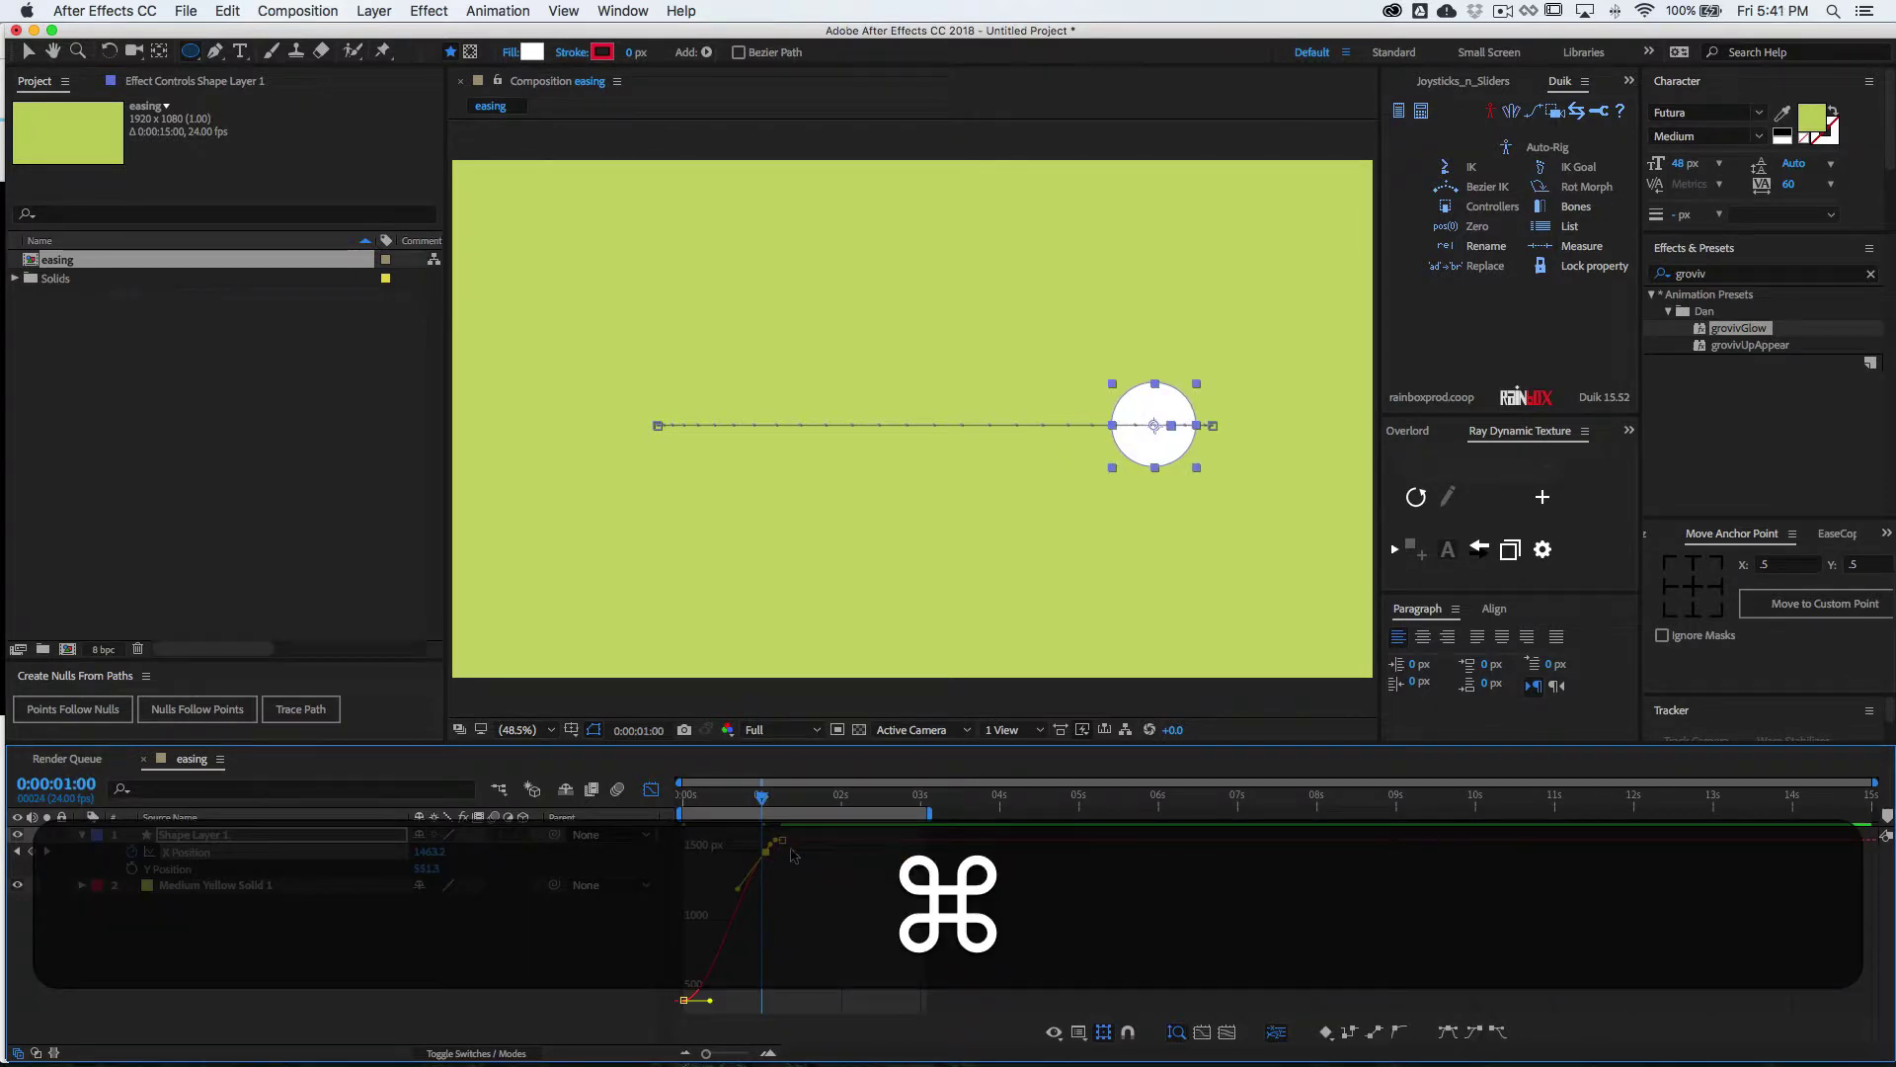
{"action": "mouse_move", "coordinate": [771, 867]}
{"action": "left_mouse_down"}
{"action": "mouse_move", "coordinate": [878, 856]}
{"action": "mouse_move", "coordinate": [820, 871]}
{"action": "left_mouse_up"}
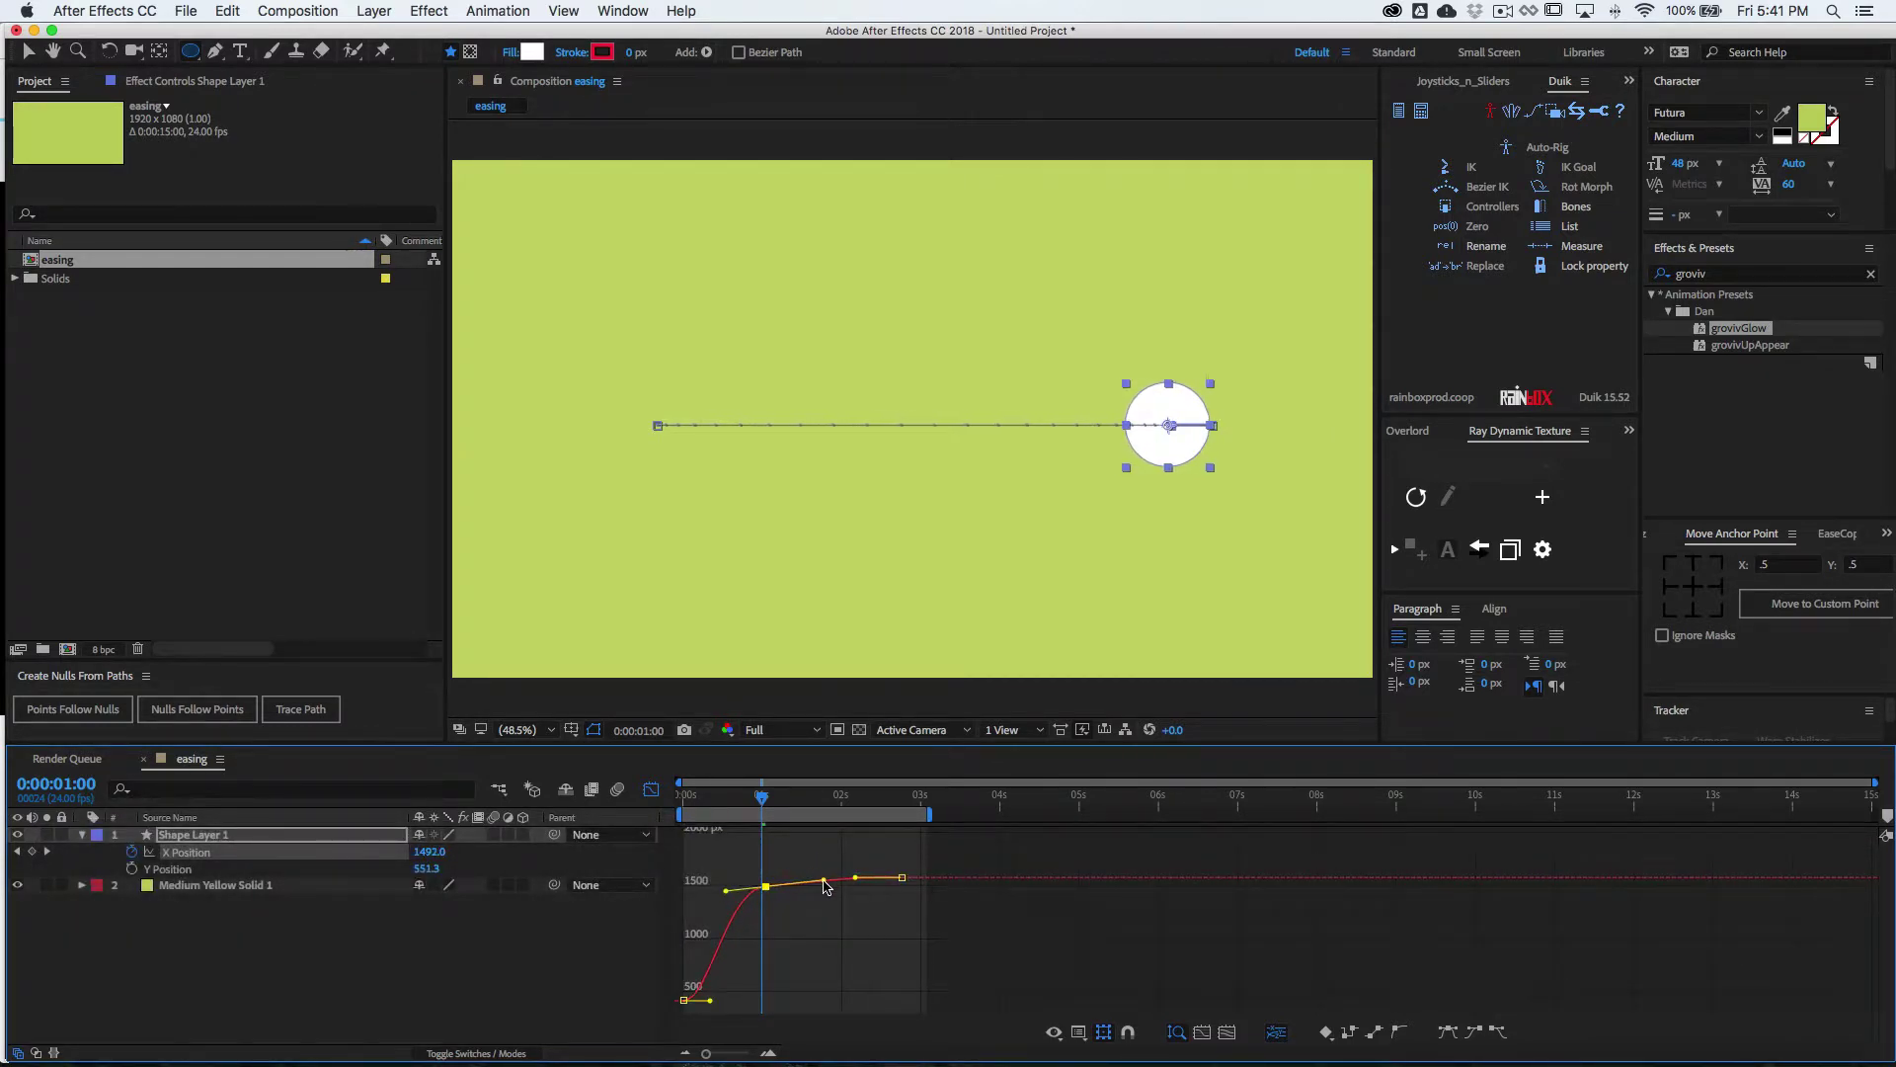
{"action": "key", "text": "shift"}
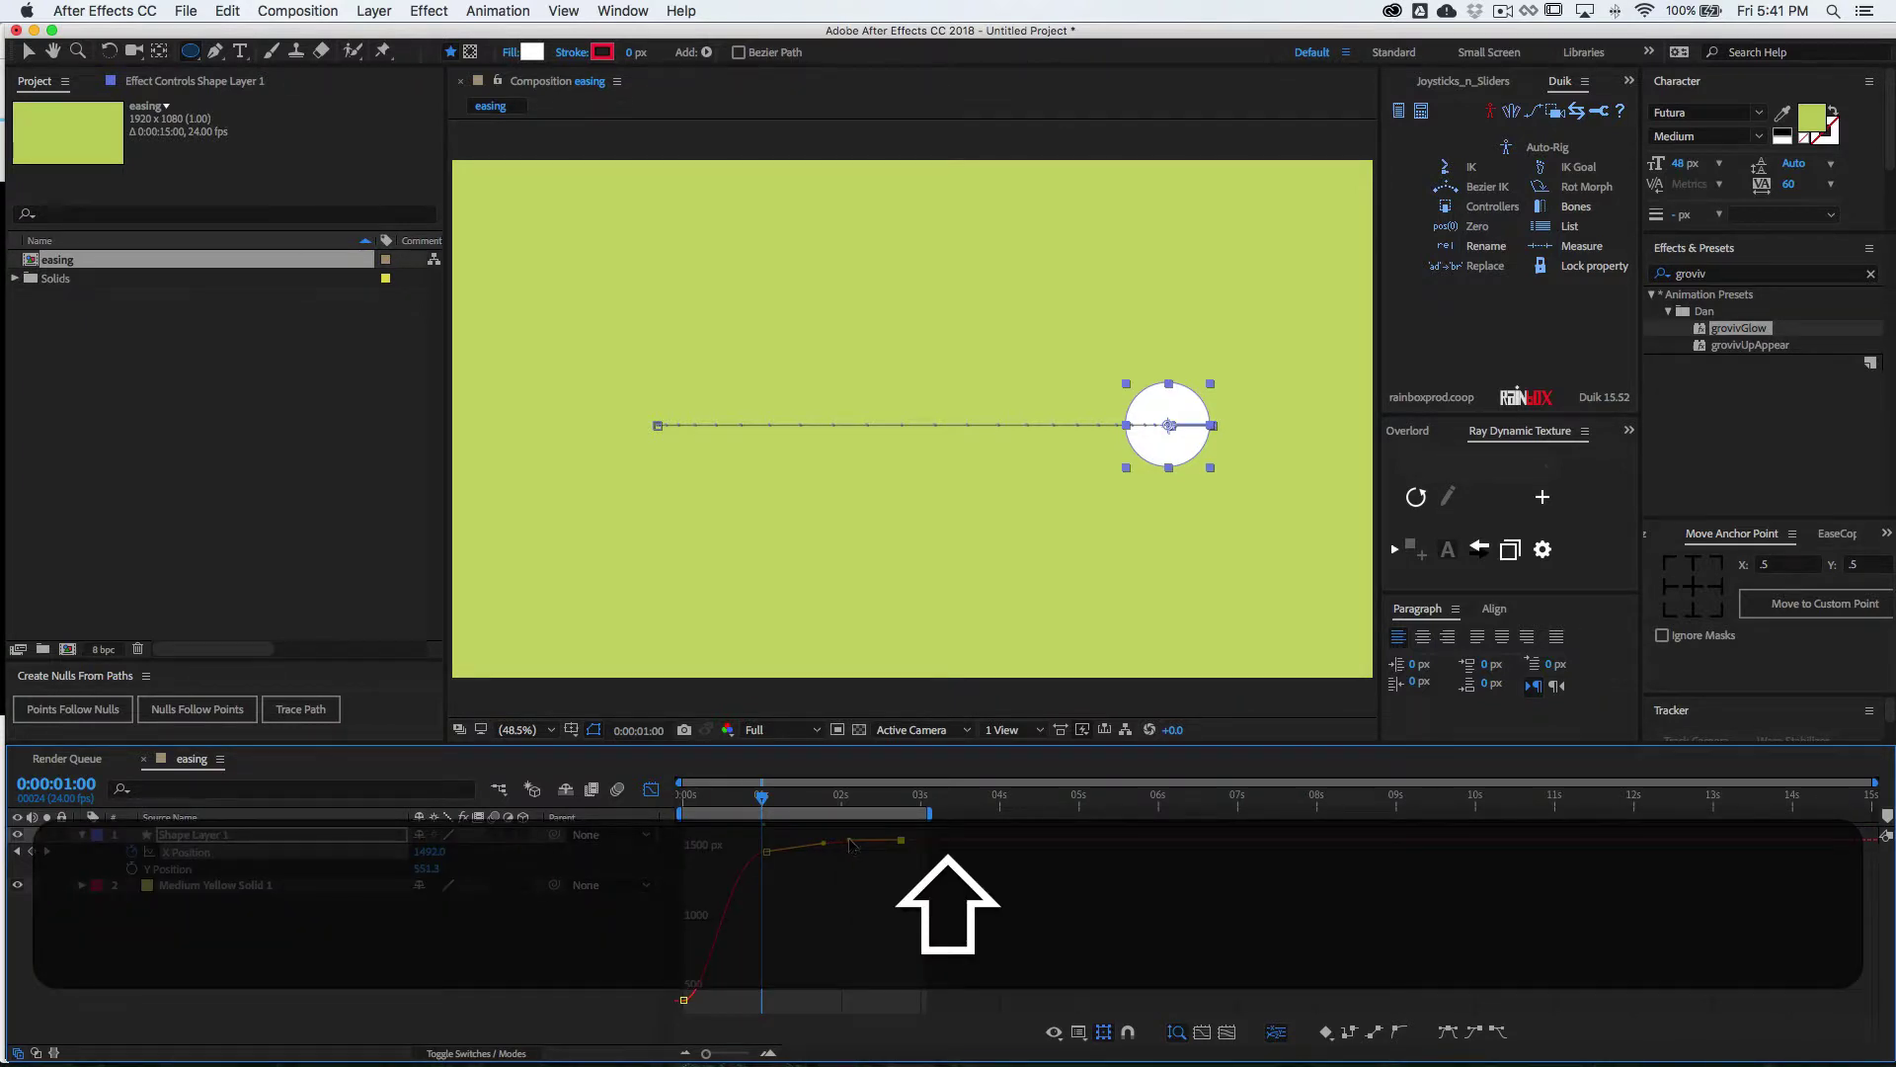
- Pull the ease handle back in, preview, and drag the one-second keyframe lower
{"action": "left_click_drag", "start_coordinate": [852, 843], "coordinate": [770, 844]}
{"action": "key", "text": "KP_0"}
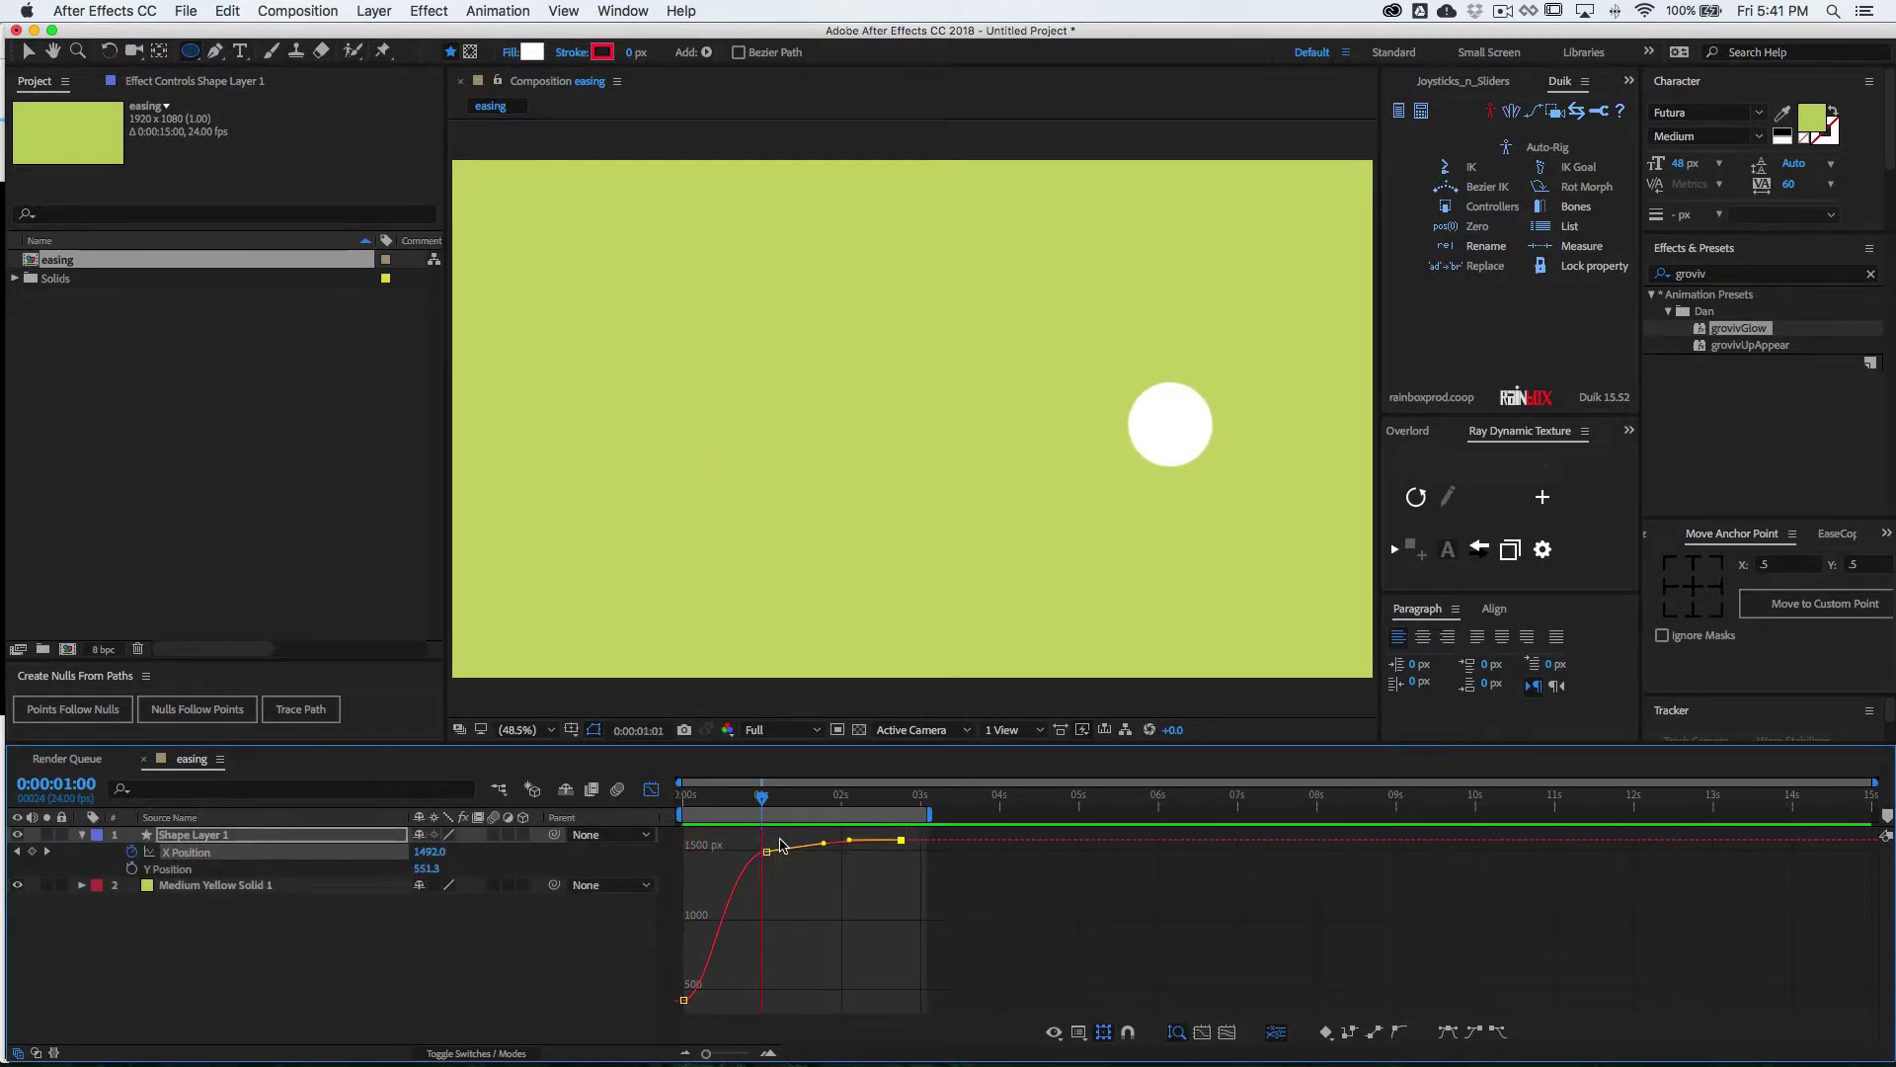
{"action": "key", "text": "space"}
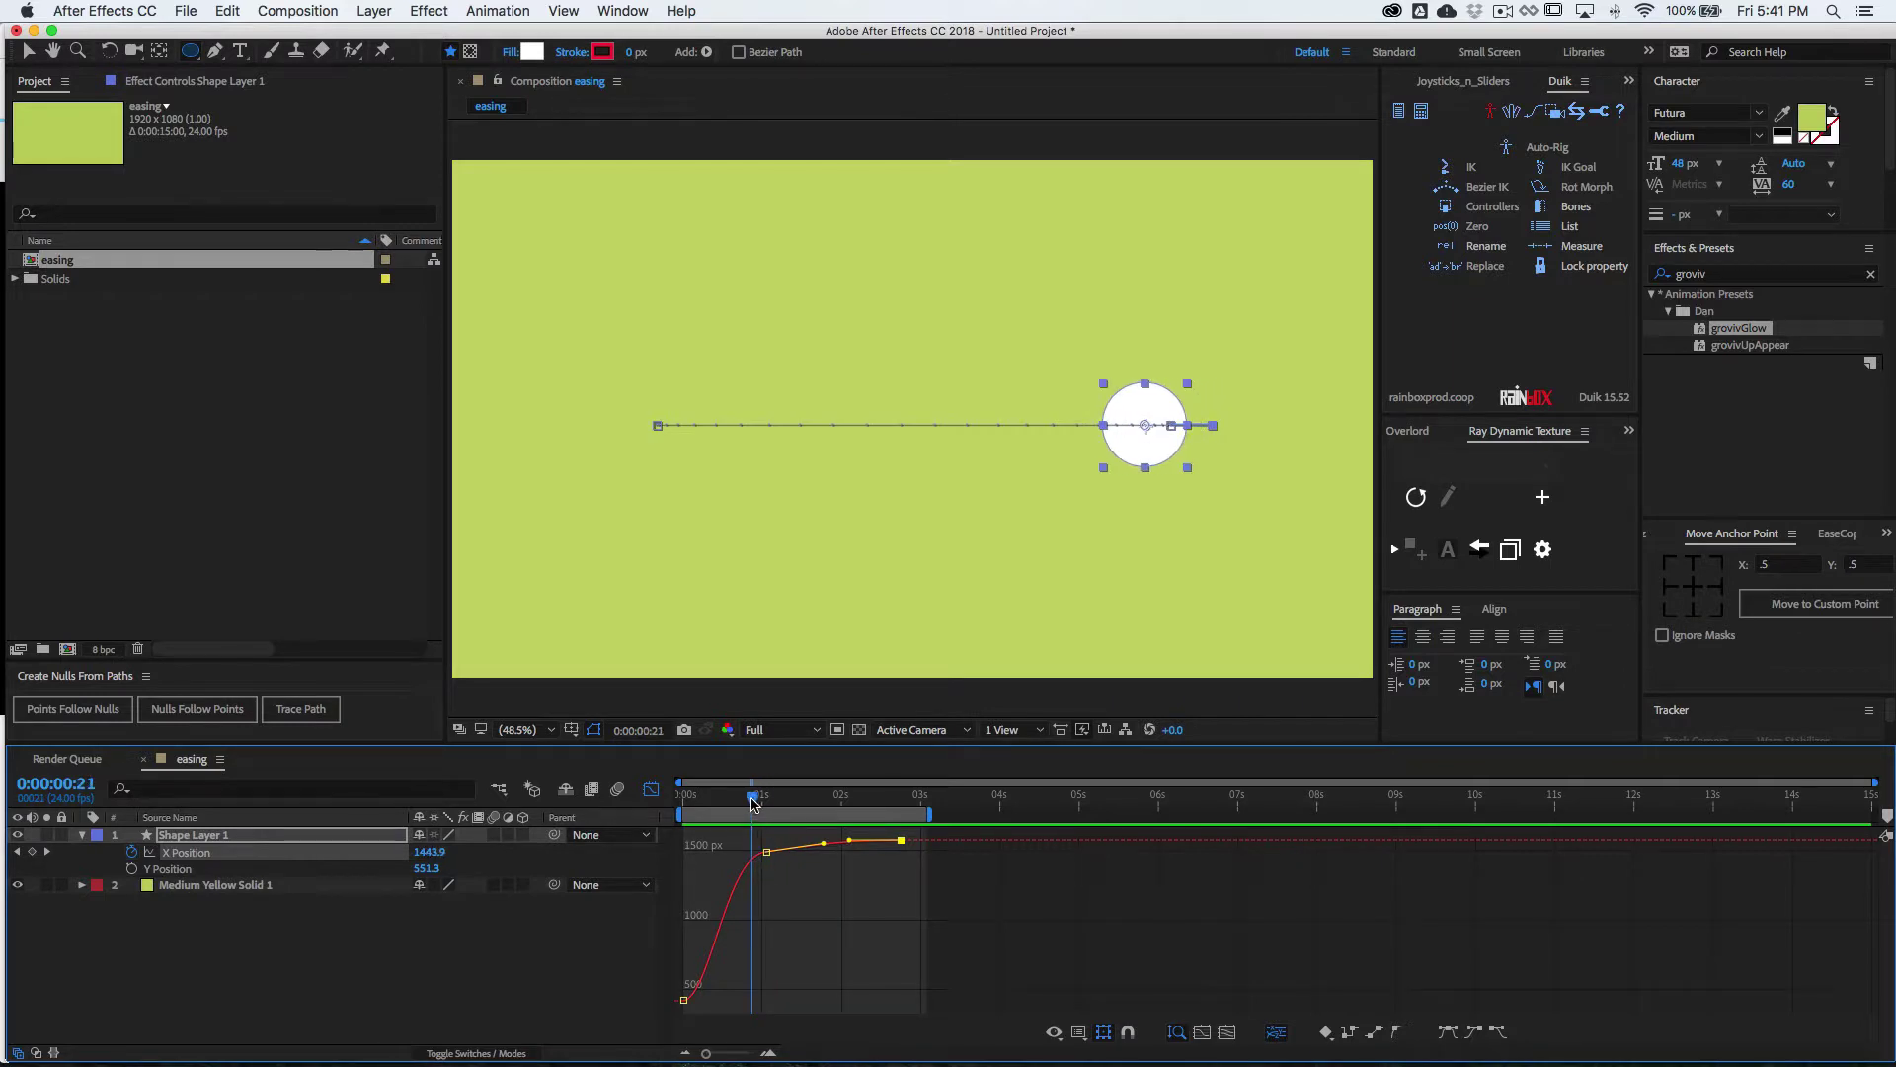
{"action": "left_click_drag", "start_coordinate": [782, 846], "coordinate": [765, 865]}
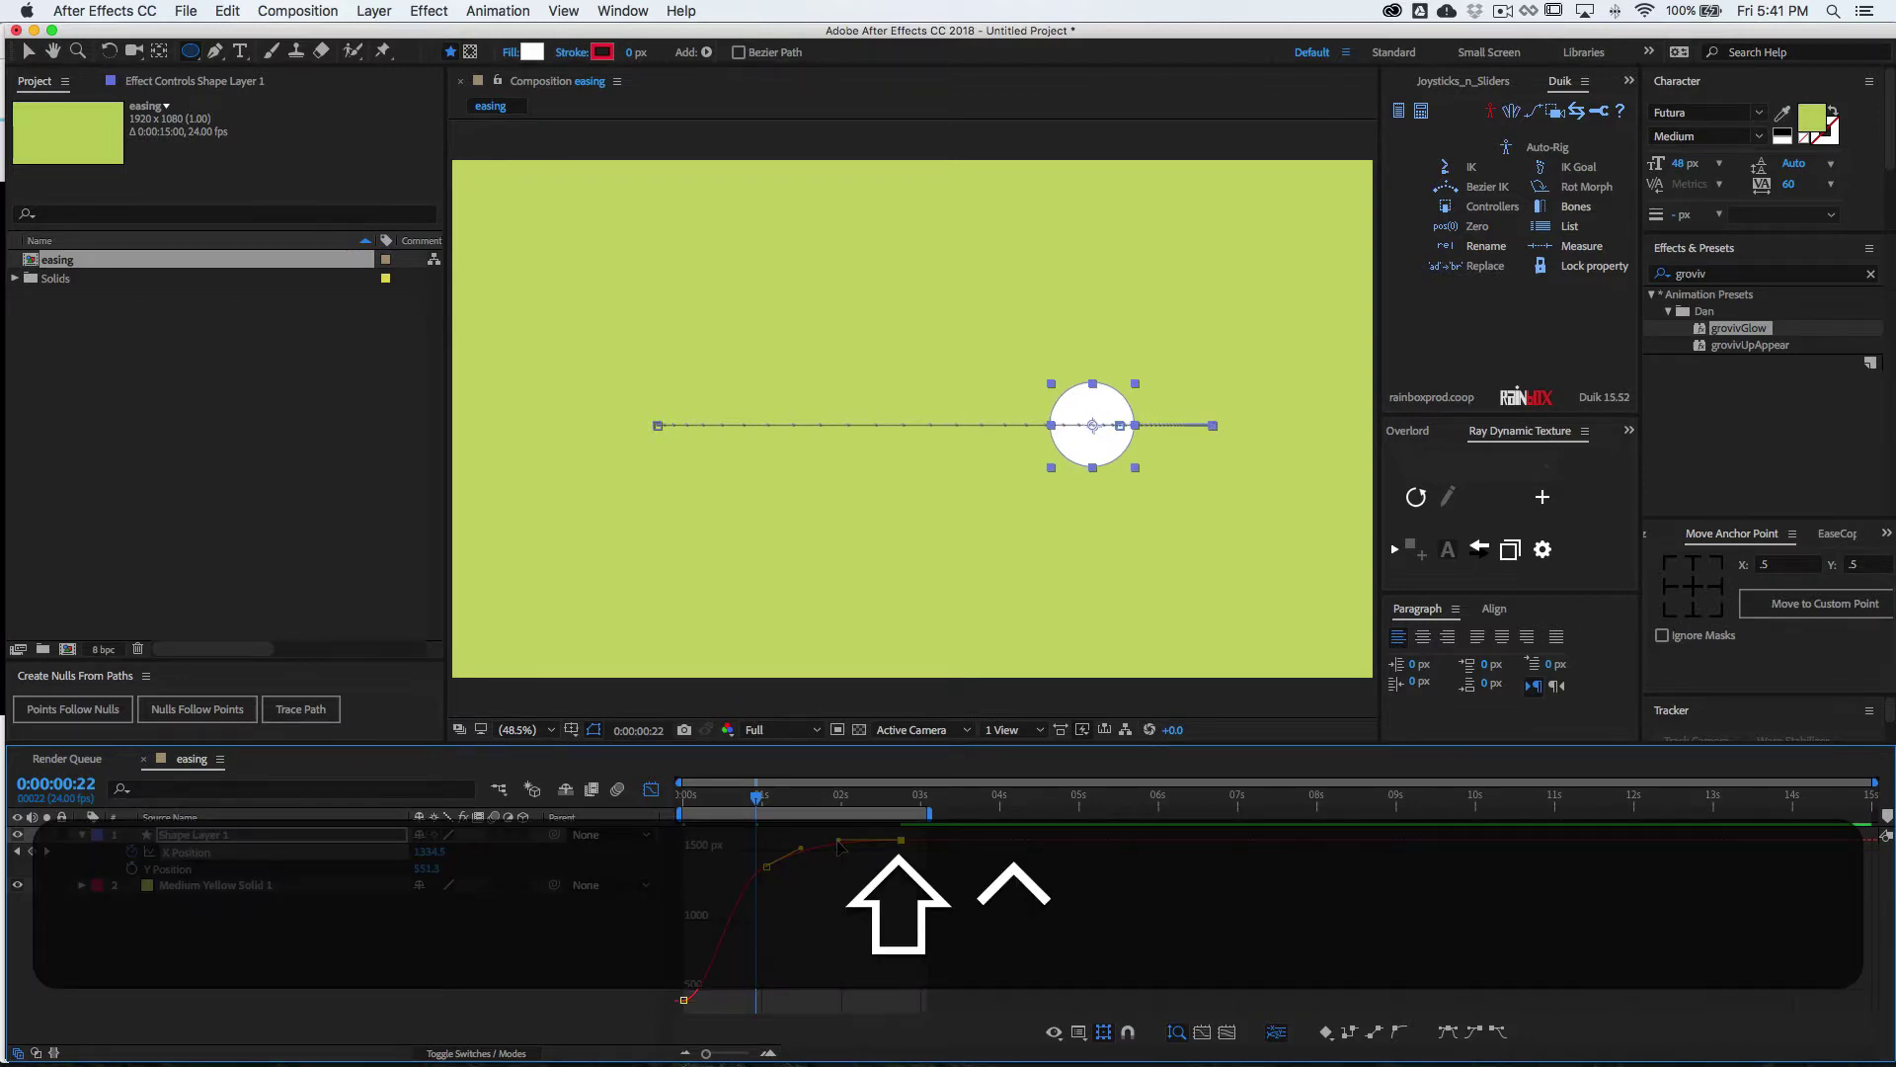
- Play the slide back and lengthen the X Position ease handle for a smoother curve
{"action": "key", "text": "shift+KP_0"}
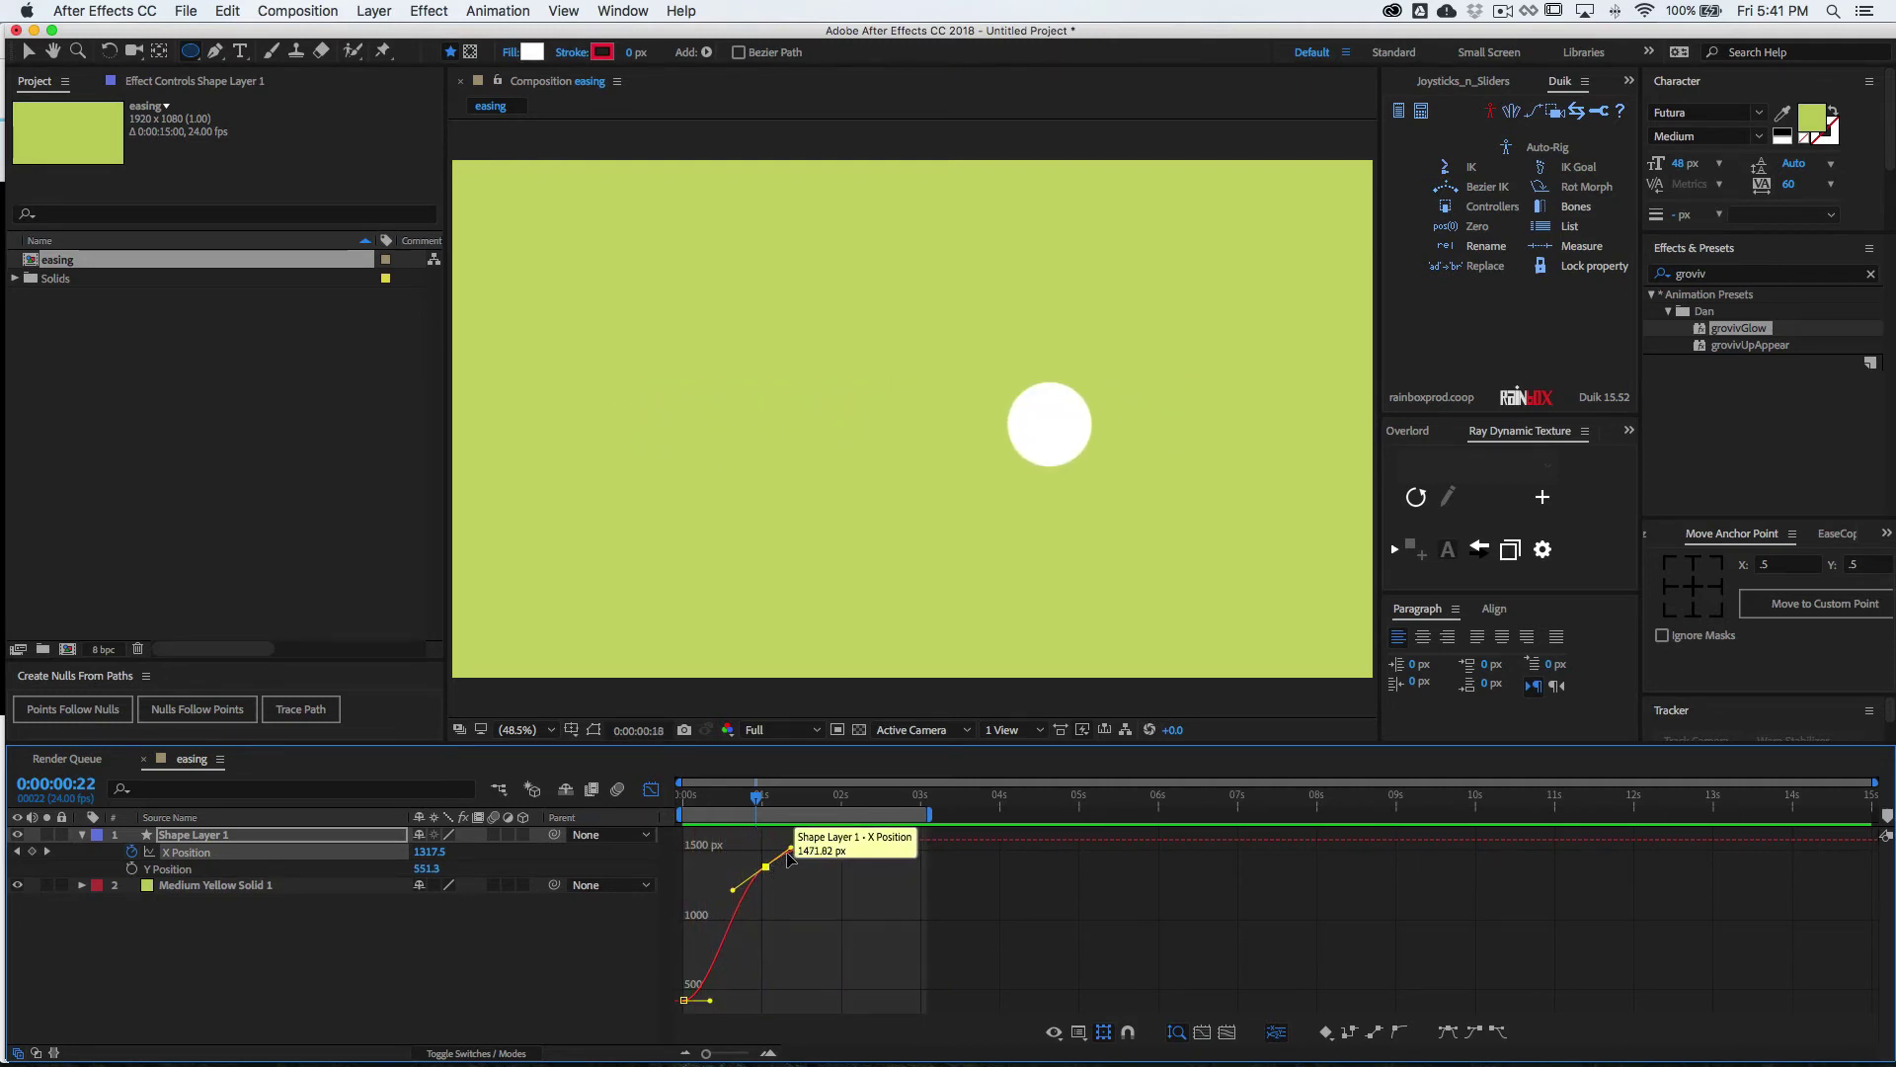
{"action": "left_click_drag", "start_coordinate": [793, 859], "coordinate": [883, 854]}
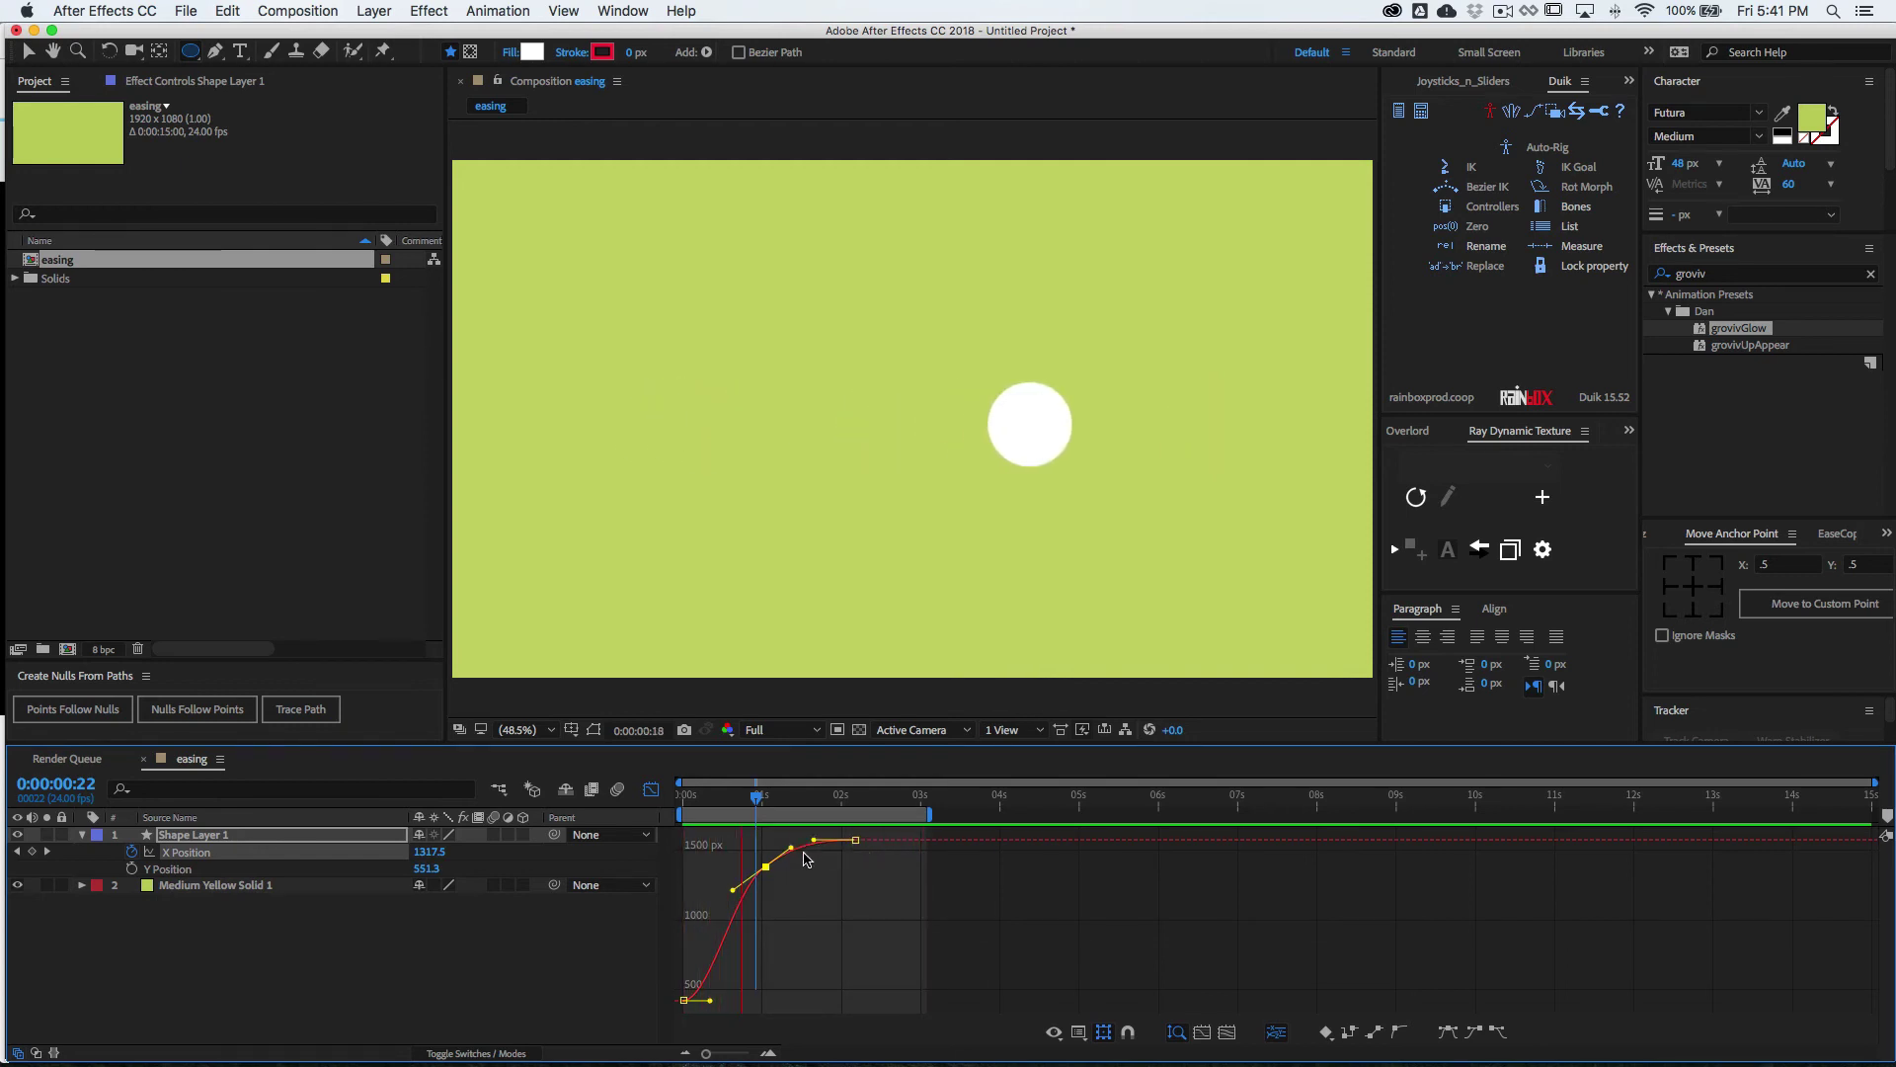